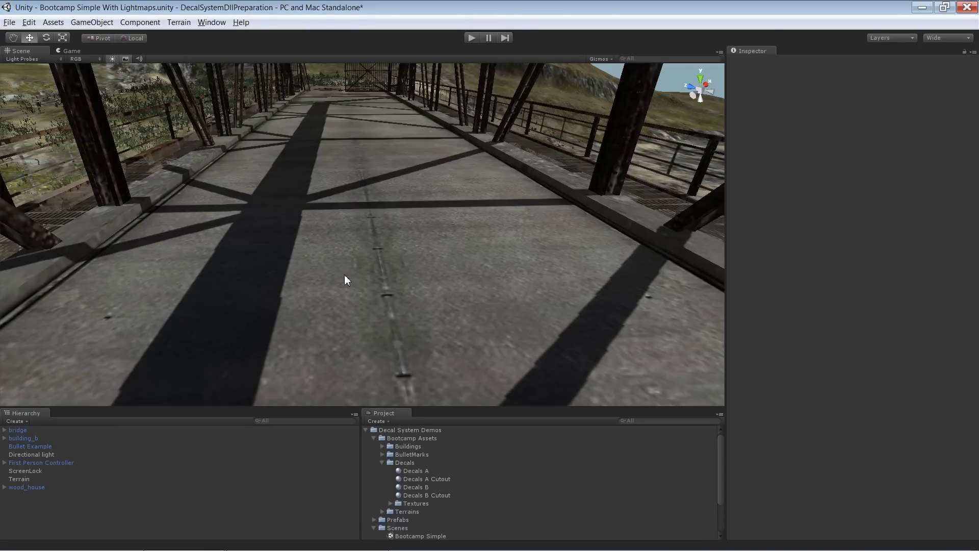
Create a new Decals object and assign it the Decals A Cutout material
{"action": "left_click", "coordinate": [92, 22]}
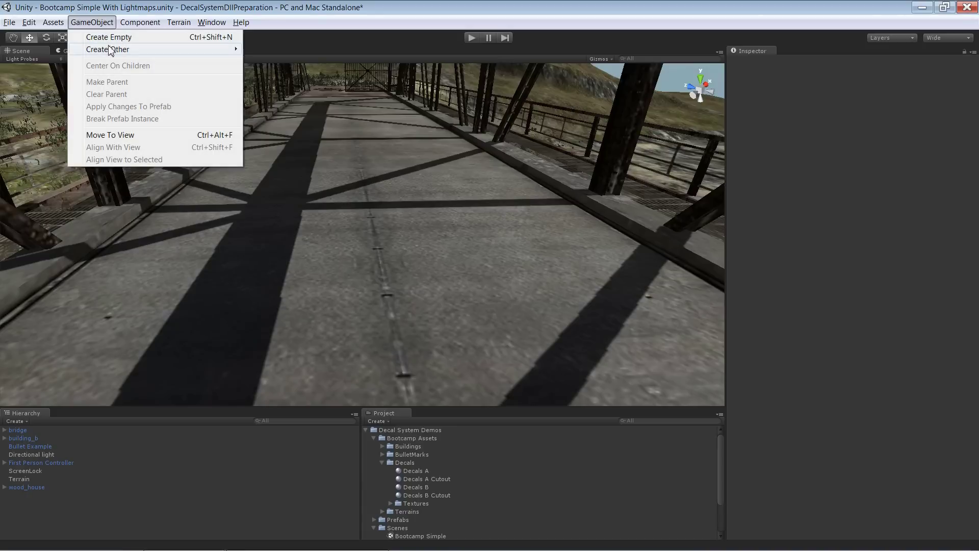
{"action": "mouse_move", "coordinate": [117, 53]}
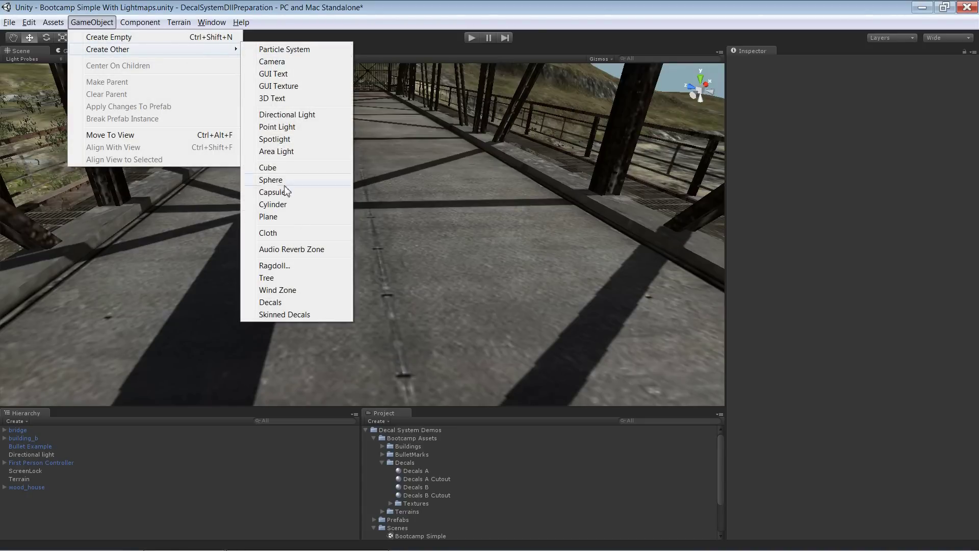
{"action": "left_click", "coordinate": [289, 304]}
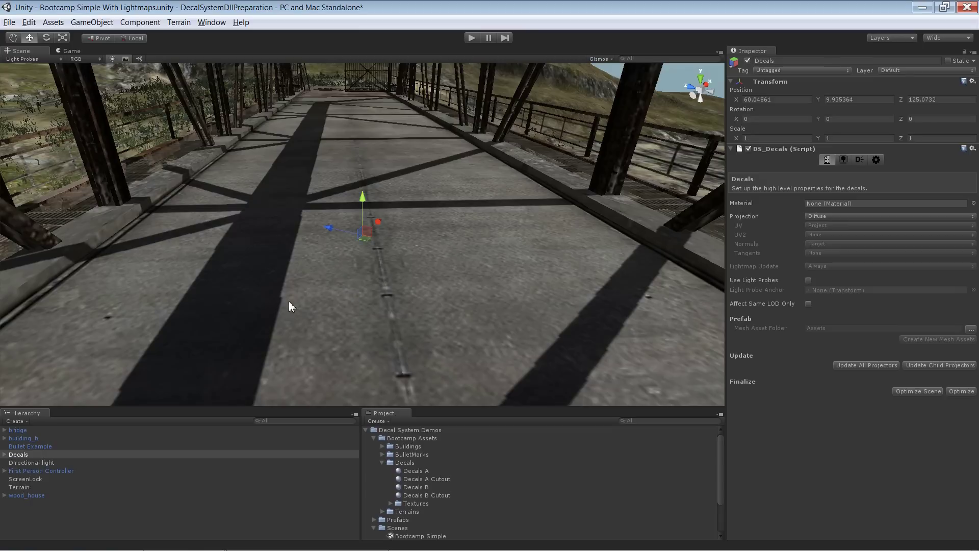
{"action": "left_click", "coordinate": [973, 203]}
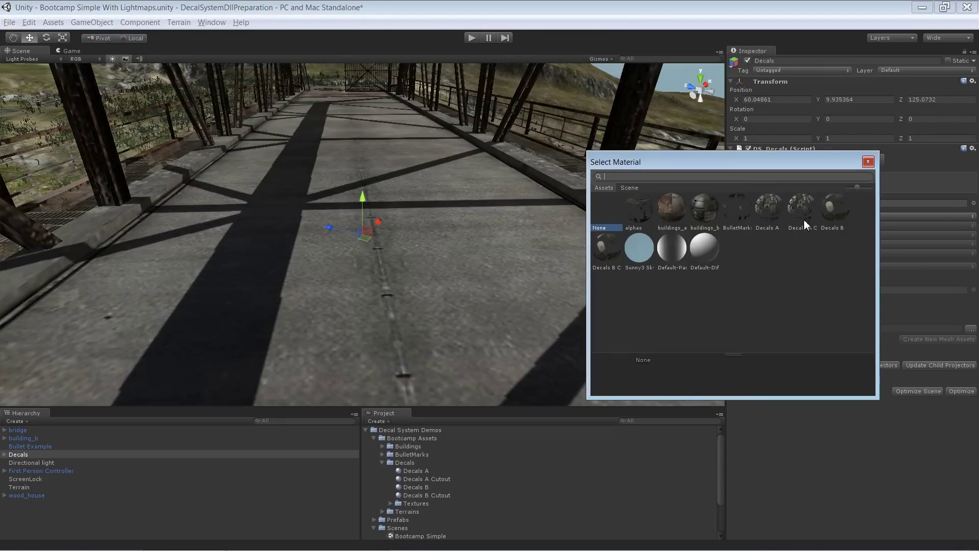
{"action": "left_click", "coordinate": [800, 212]}
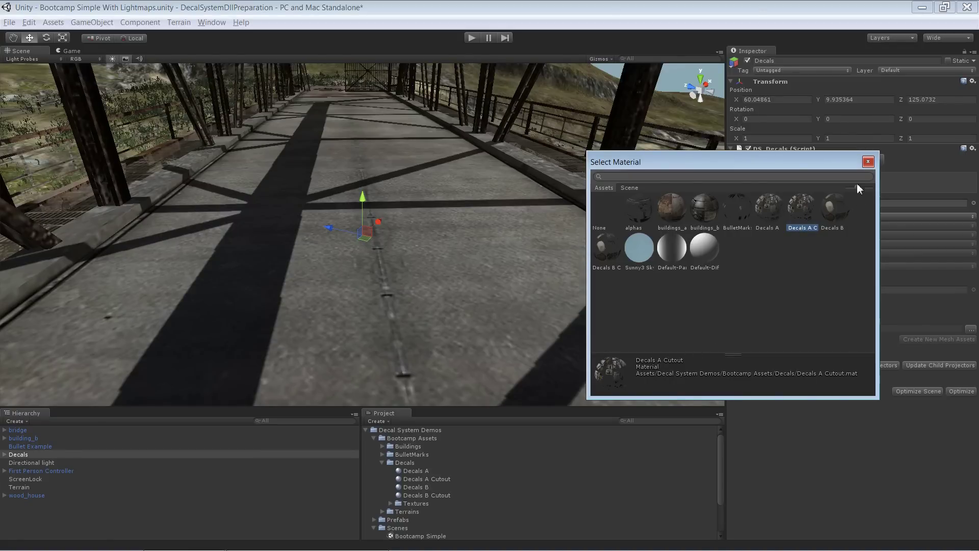
{"action": "left_click", "coordinate": [868, 162]}
Add a new UV rectangle to the Decals object and open its editor
{"action": "left_click", "coordinate": [843, 160]}
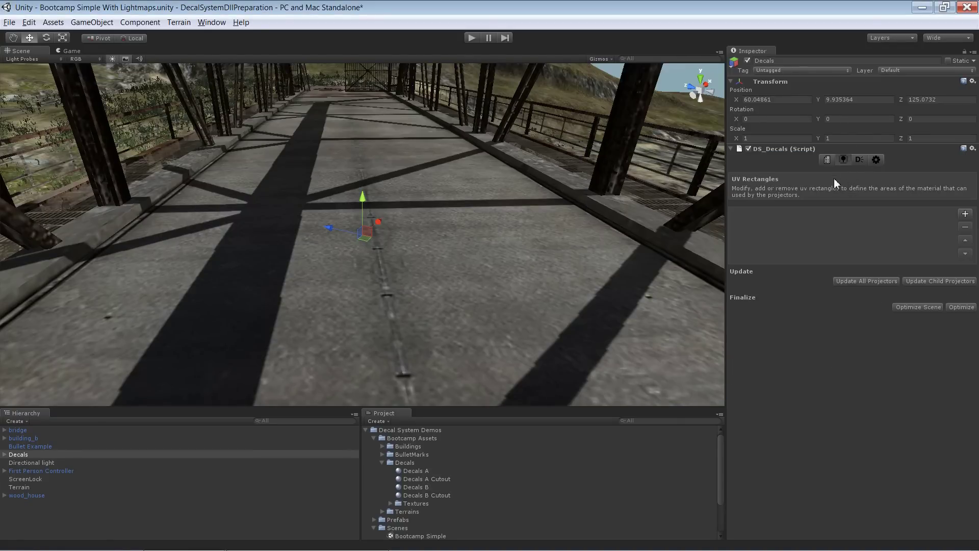
{"action": "left_click", "coordinate": [966, 213]}
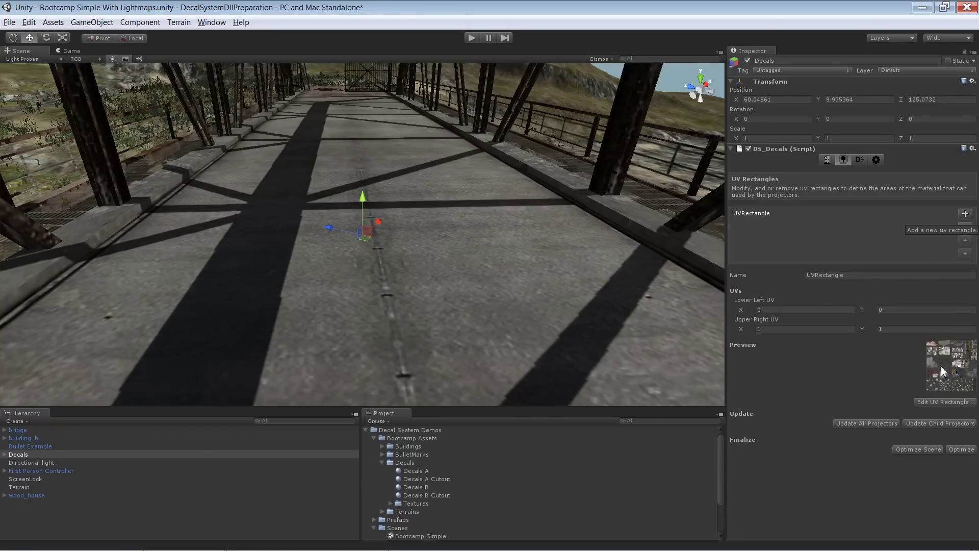
{"action": "left_click", "coordinate": [941, 402]}
{"action": "left_click_drag", "start_coordinate": [826, 102], "coordinate": [663, 94]}
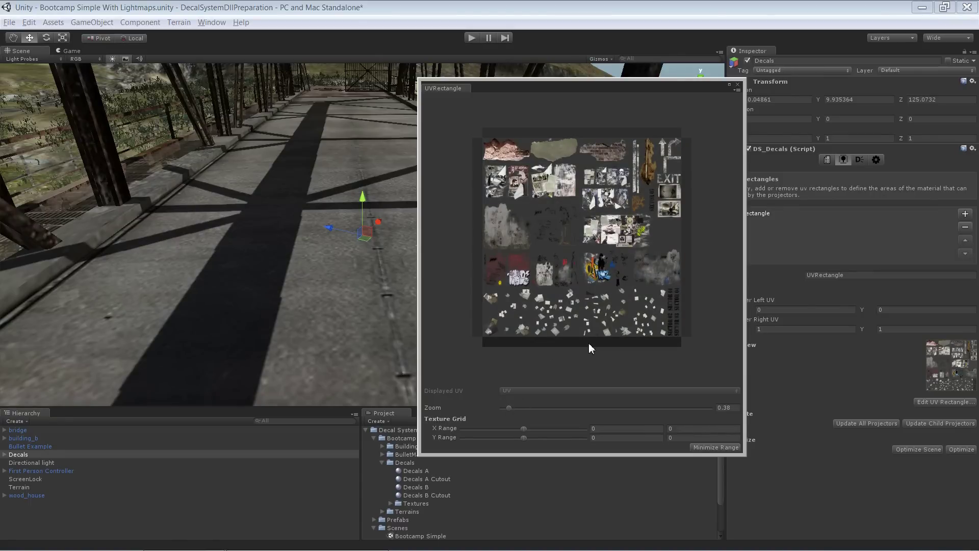
Frame the red graffiti tile, from 0, 0.2492804 to 0.2444489, 0.4291476
{"action": "left_click_drag", "start_coordinate": [589, 344], "coordinate": [585, 296]}
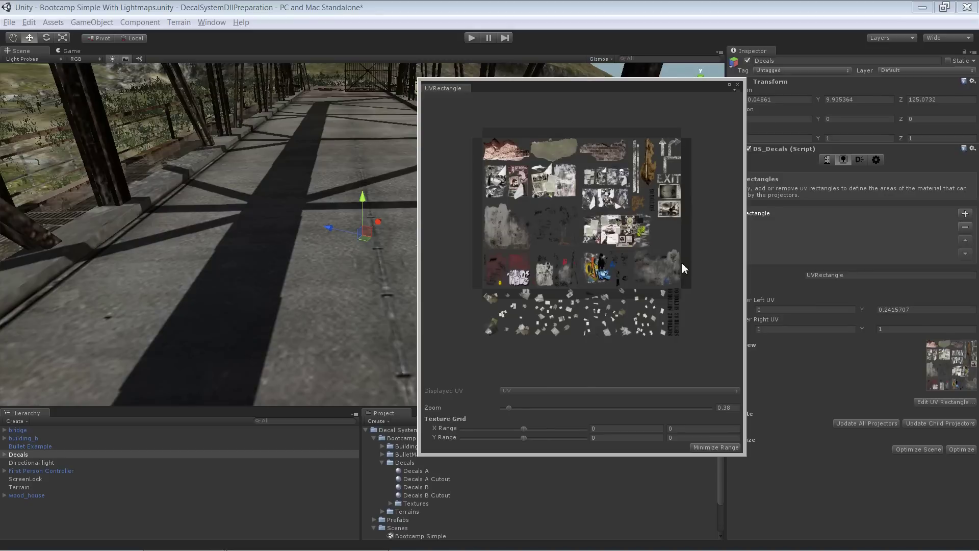
{"action": "left_click_drag", "start_coordinate": [682, 266], "coordinate": [532, 280]}
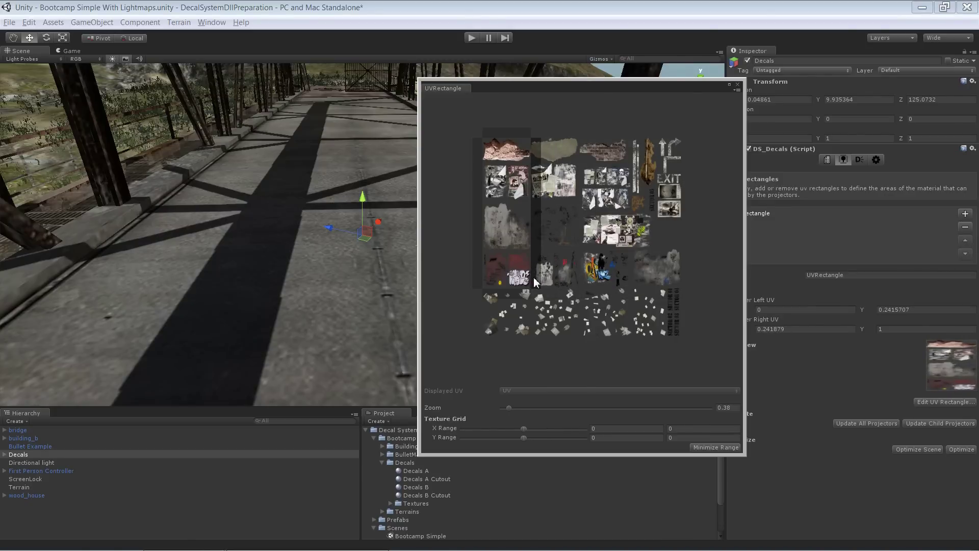
{"action": "left_click_drag", "start_coordinate": [520, 136], "coordinate": [519, 252]}
{"action": "left_click_drag", "start_coordinate": [521, 296], "coordinate": [520, 286]}
{"action": "left_click_drag", "start_coordinate": [510, 408], "coordinate": [527, 408]}
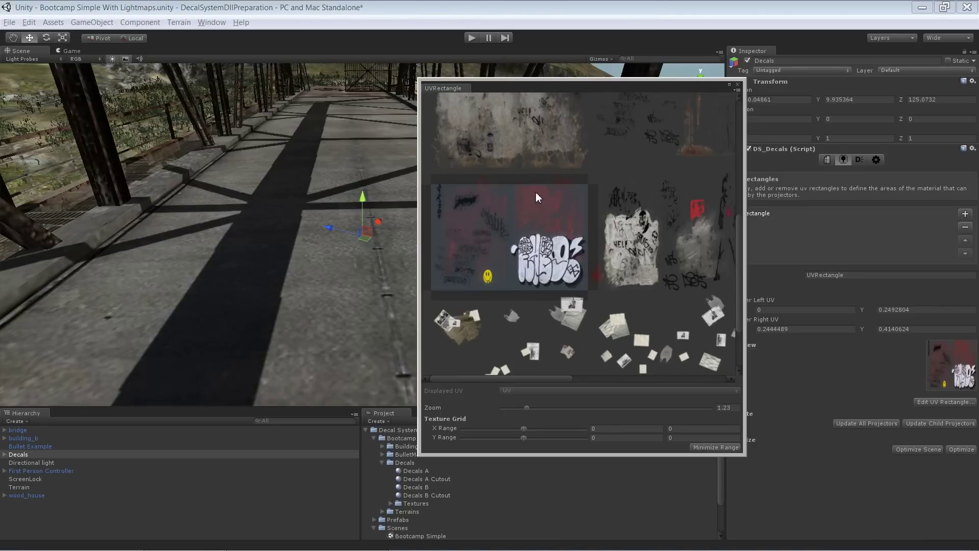
{"action": "left_click_drag", "start_coordinate": [526, 185], "coordinate": [526, 172]}
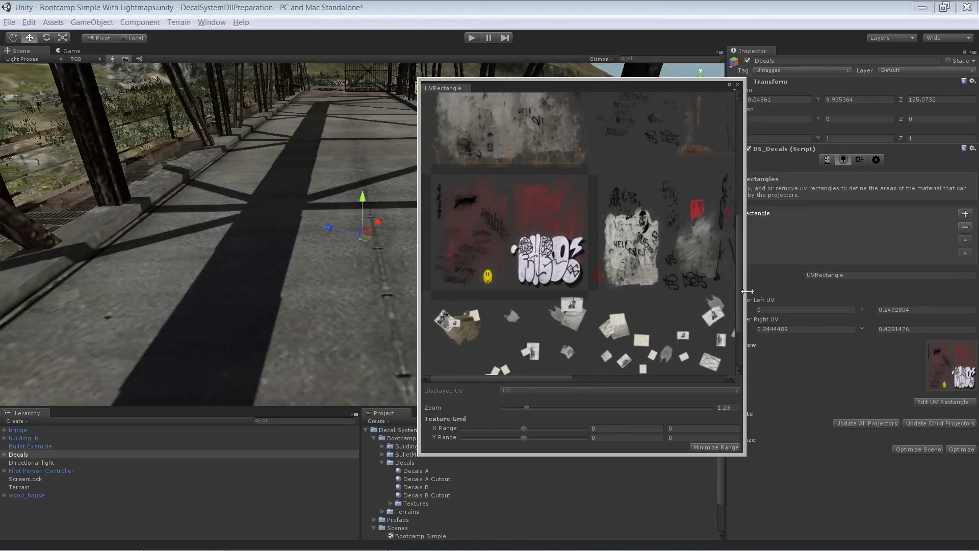
Rename the UV rectangle to 'Graffiti'
{"action": "left_click", "coordinate": [738, 85]}
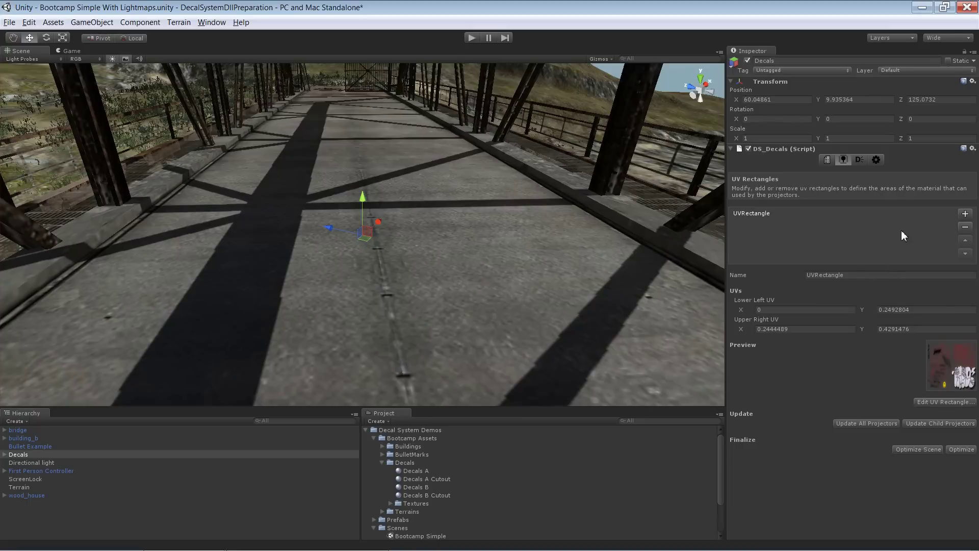
{"action": "left_click", "coordinate": [863, 275]}
{"action": "type", "text": "Graffiti"}
Add a projector and place it on the deck left of centre, slightly raised
{"action": "left_click", "coordinate": [860, 159]}
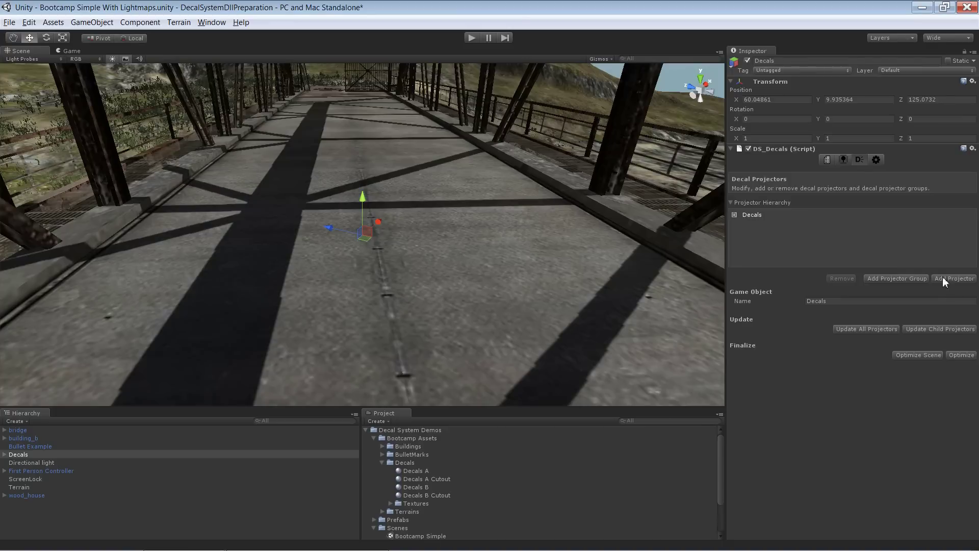
{"action": "left_click", "coordinate": [944, 278]}
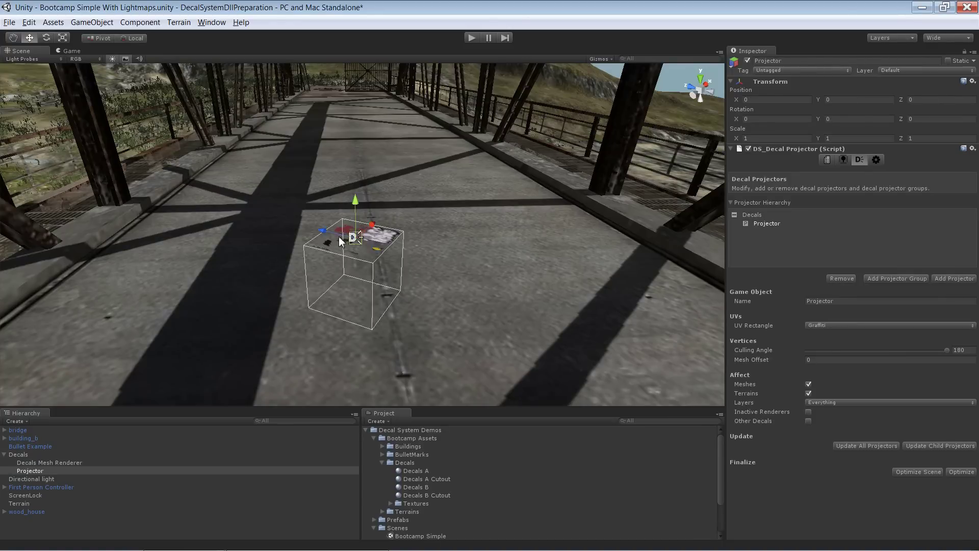
{"action": "left_click_drag", "start_coordinate": [341, 241], "coordinate": [266, 241]}
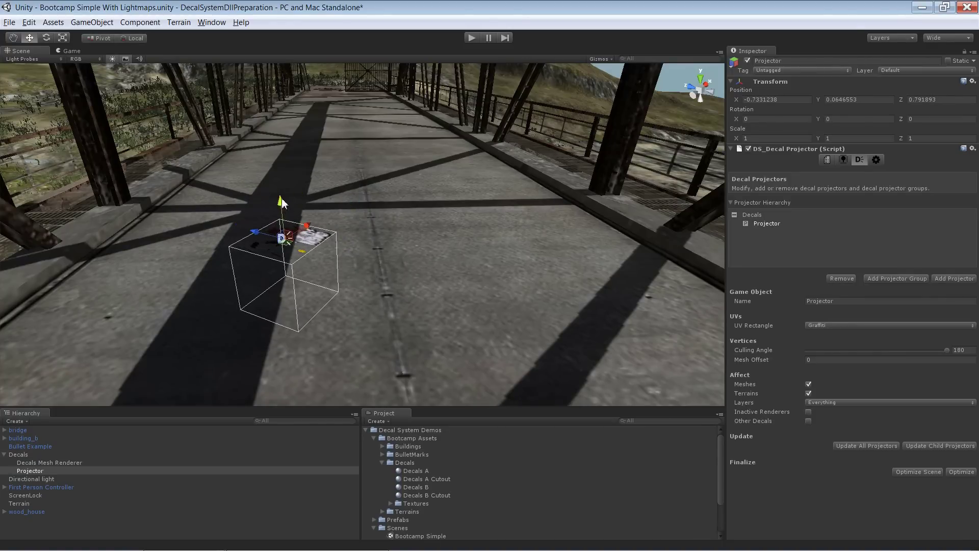
{"action": "left_click_drag", "start_coordinate": [282, 202], "coordinate": [282, 180]}
{"action": "left_click_drag", "start_coordinate": [332, 146], "coordinate": [376, 278], "text": "alt"}
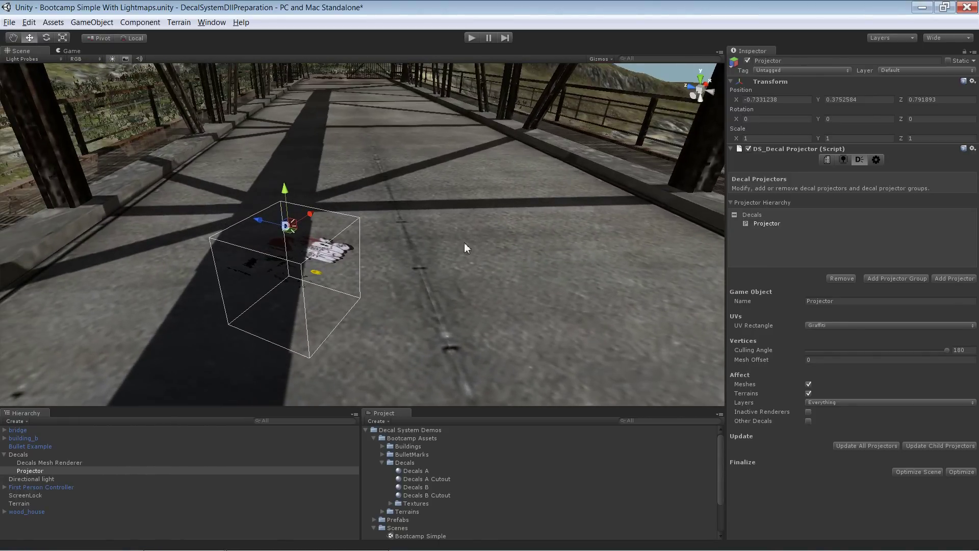
{"action": "left_click_drag", "start_coordinate": [477, 271], "coordinate": [513, 265], "text": "alt"}
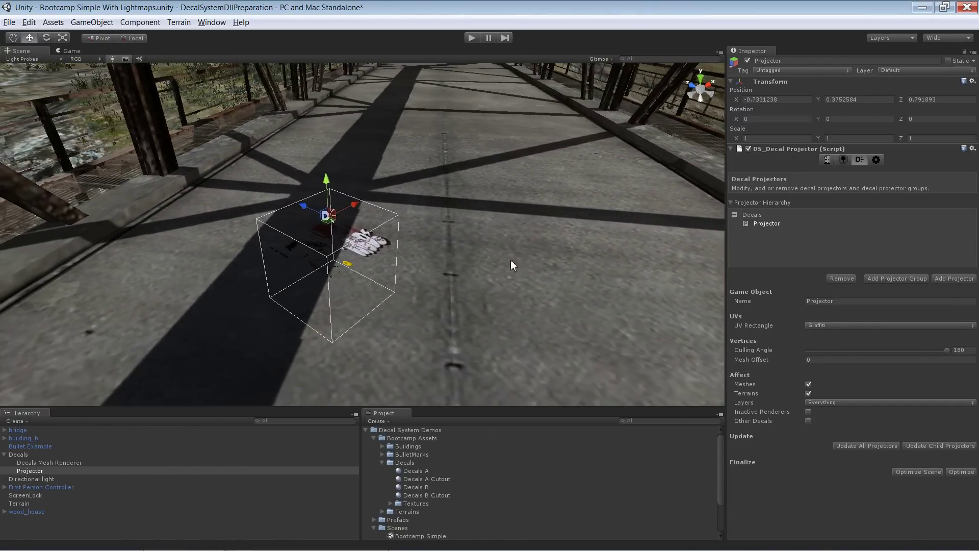
Shift the graffiti projector sideways along its X axis
{"action": "left_click", "coordinate": [32, 480]}
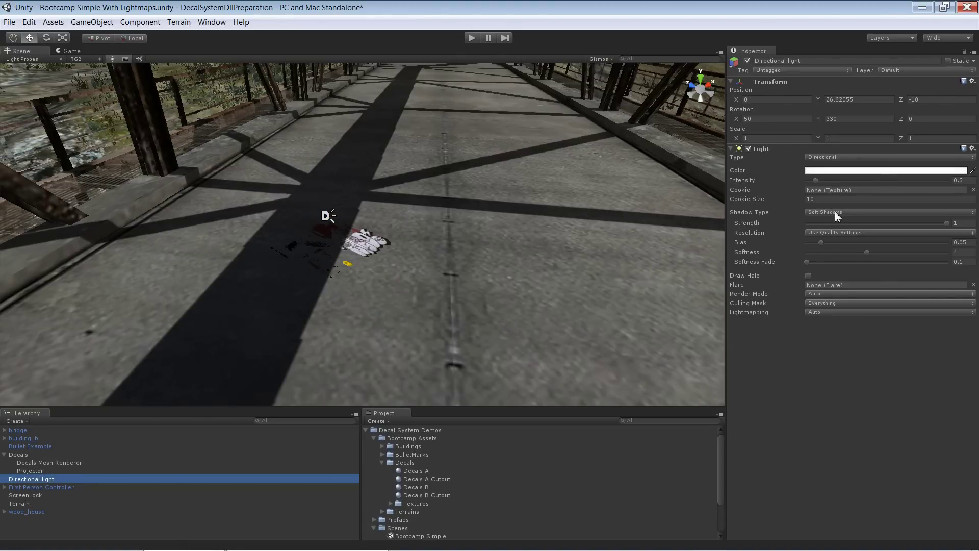
{"action": "left_click", "coordinate": [31, 454]}
{"action": "left_click_drag", "start_coordinate": [421, 276], "coordinate": [383, 298], "text": "alt"}
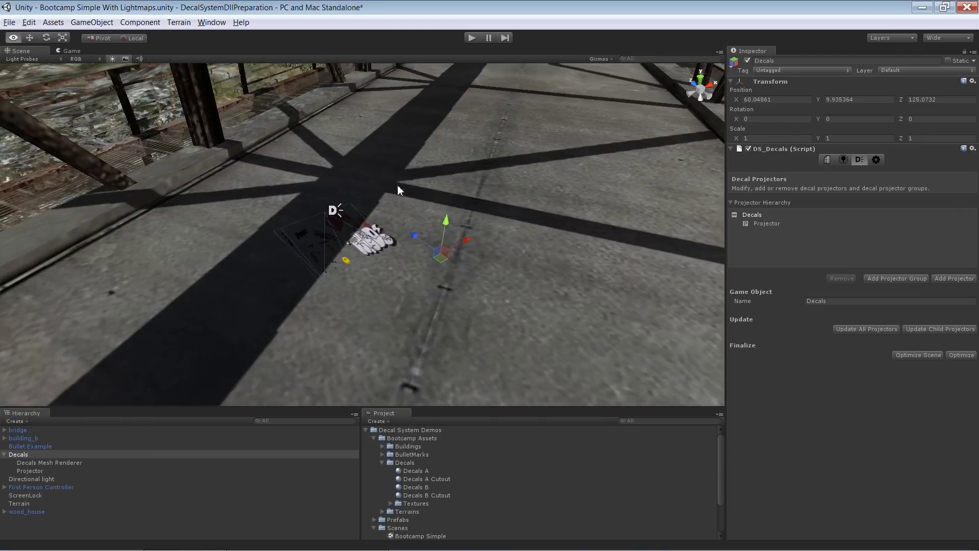
{"action": "left_click", "coordinate": [335, 210]}
{"action": "right_click_drag", "start_coordinate": [428, 121], "coordinate": [408, 322], "text": "alt"}
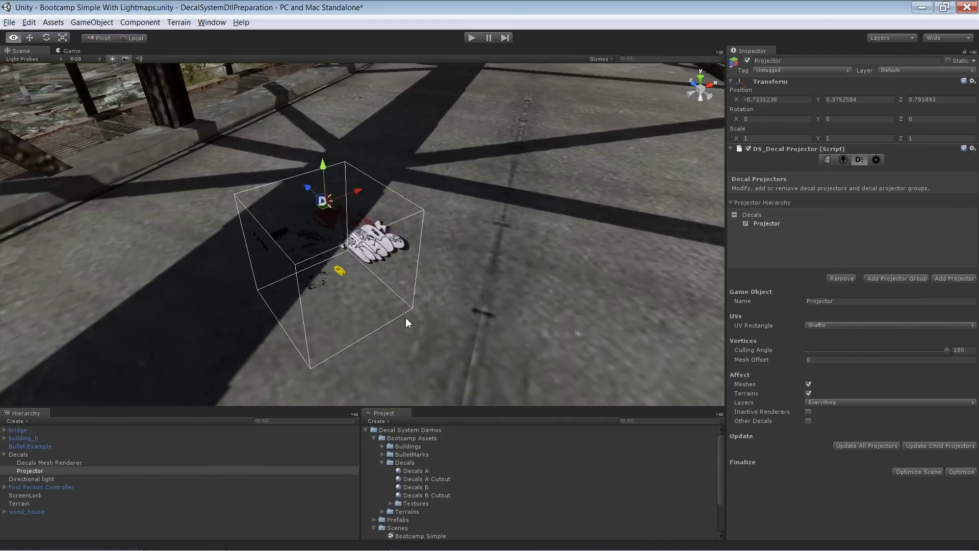
{"action": "right_click_drag", "start_coordinate": [460, 203], "coordinate": [464, 282], "text": "alt"}
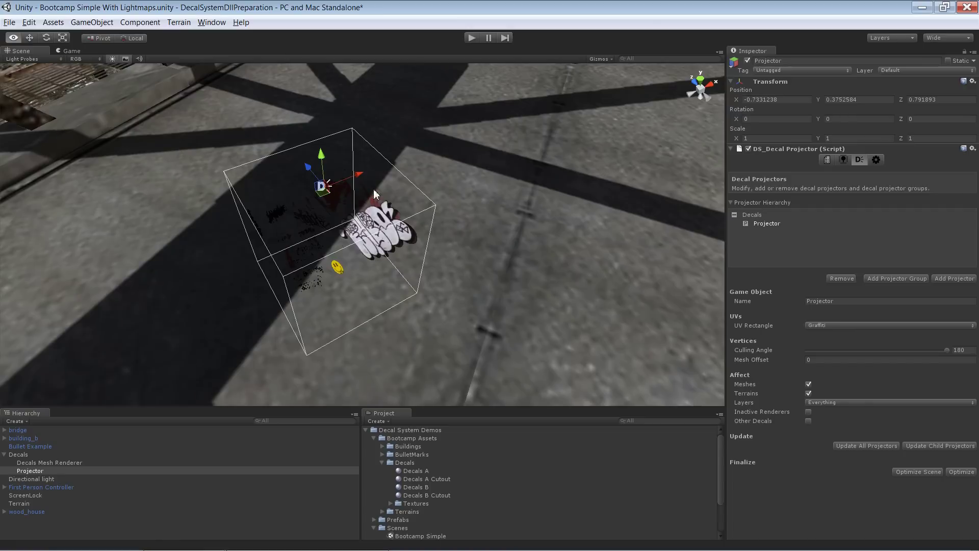
{"action": "mouse_move", "coordinate": [359, 175]}
{"action": "left_mouse_down"}
{"action": "mouse_move", "coordinate": [258, 215]}
{"action": "mouse_move", "coordinate": [405, 173]}
{"action": "mouse_move", "coordinate": [283, 222]}
{"action": "mouse_move", "coordinate": [292, 223]}
{"action": "mouse_move", "coordinate": [411, 179]}
{"action": "mouse_move", "coordinate": [244, 255]}
{"action": "mouse_move", "coordinate": [394, 200]}
{"action": "mouse_move", "coordinate": [357, 204]}
{"action": "mouse_move", "coordinate": [268, 262]}
{"action": "mouse_move", "coordinate": [331, 255]}
{"action": "mouse_move", "coordinate": [362, 279]}
{"action": "mouse_move", "coordinate": [354, 183]}
{"action": "left_mouse_up"}
{"action": "scroll", "coordinate": [354, 182], "scroll_direction": "up", "scroll_amount": 3}
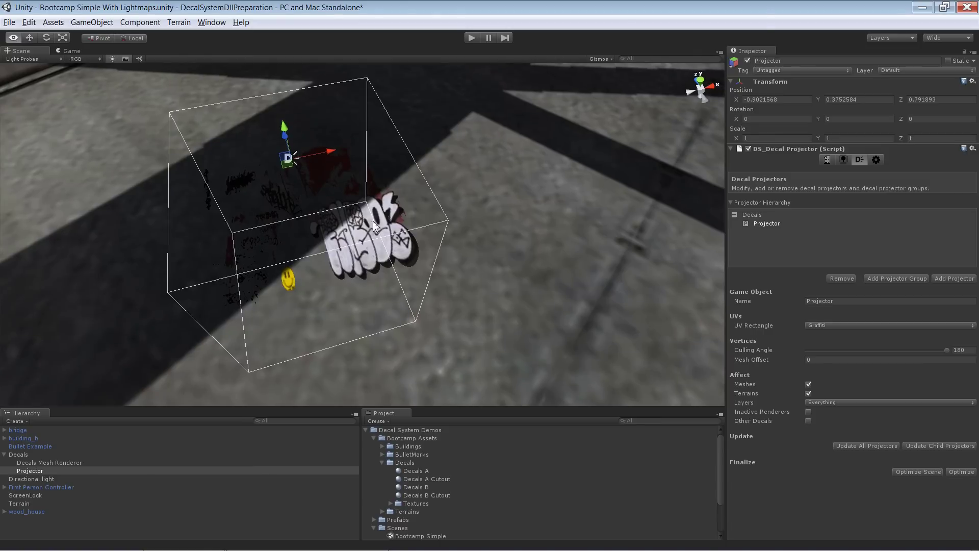
{"action": "left_click_drag", "start_coordinate": [372, 221], "coordinate": [403, 292], "text": "alt"}
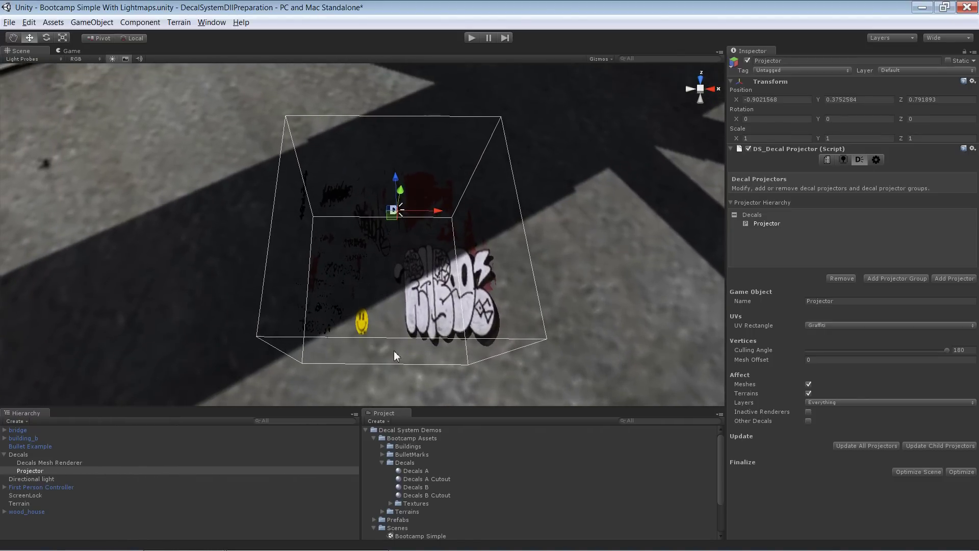
Lower the Decals A Cutout alpha cutoff so more red backdrop shows
{"action": "left_click", "coordinate": [434, 479]}
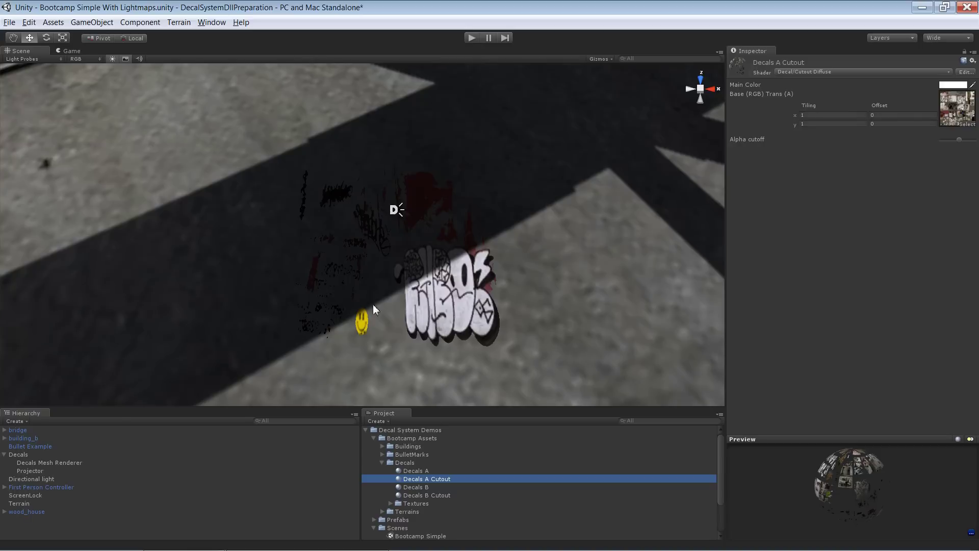
{"action": "mouse_move", "coordinate": [959, 139]}
{"action": "left_mouse_down"}
{"action": "mouse_move", "coordinate": [945, 139]}
{"action": "mouse_move", "coordinate": [972, 142]}
{"action": "mouse_move", "coordinate": [954, 140]}
{"action": "left_mouse_up"}
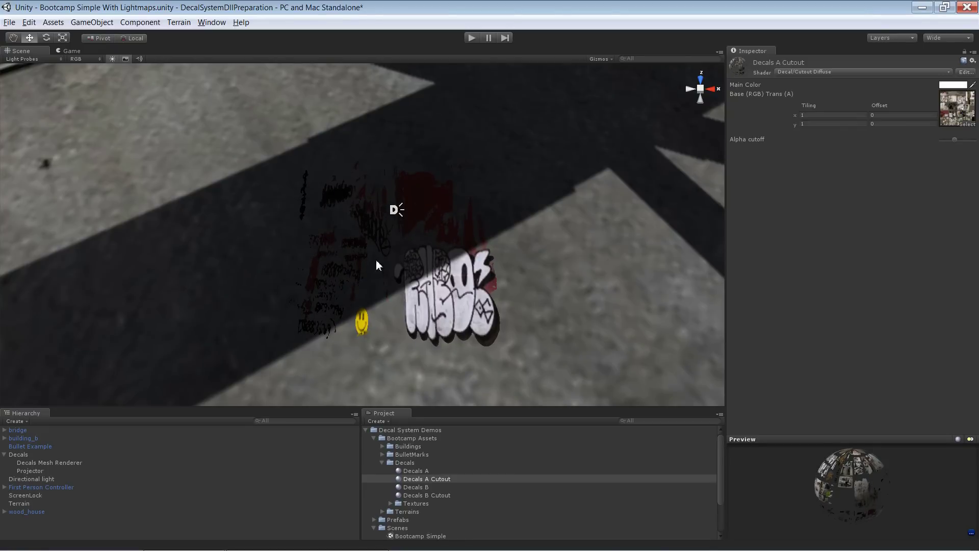
{"action": "left_click", "coordinate": [42, 454]}
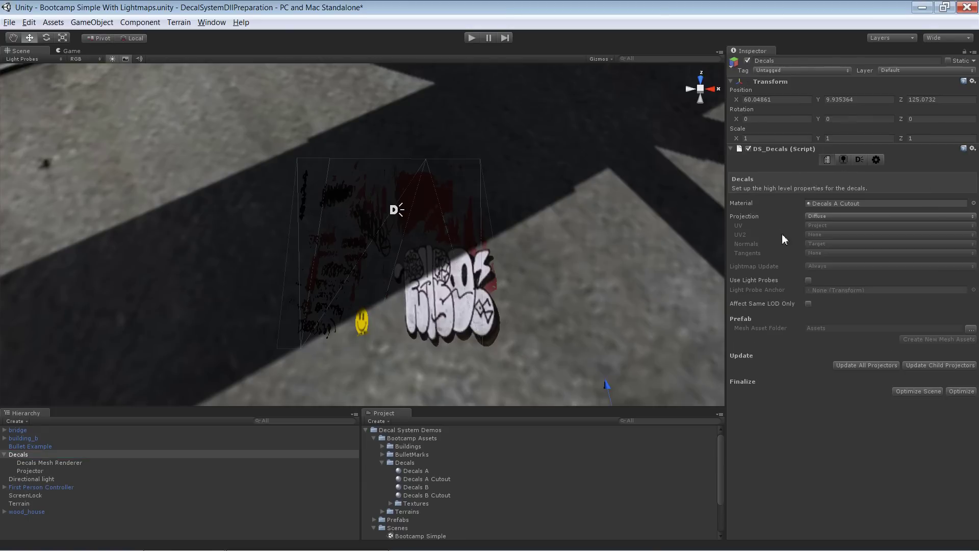
{"action": "left_click", "coordinate": [827, 159]}
{"action": "left_click", "coordinate": [973, 203]}
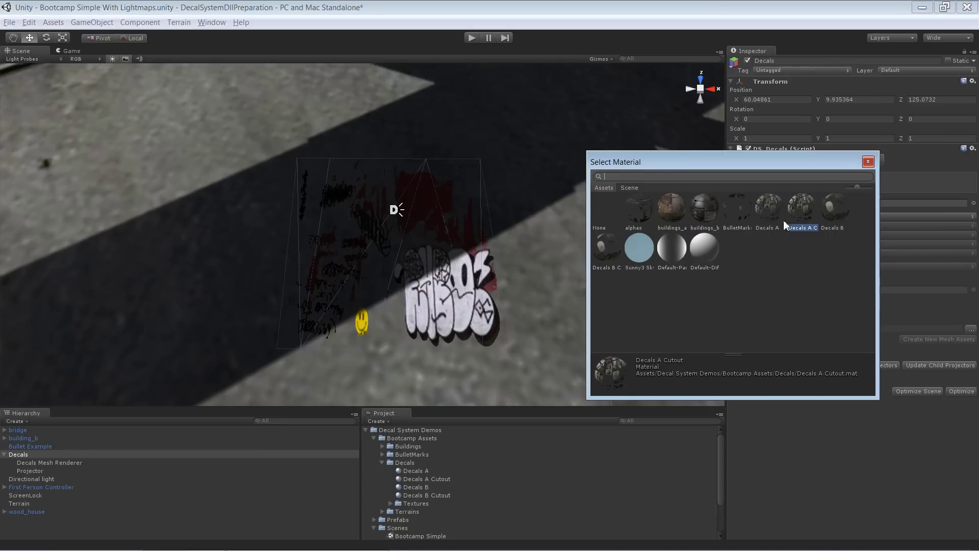
{"action": "left_click", "coordinate": [770, 209]}
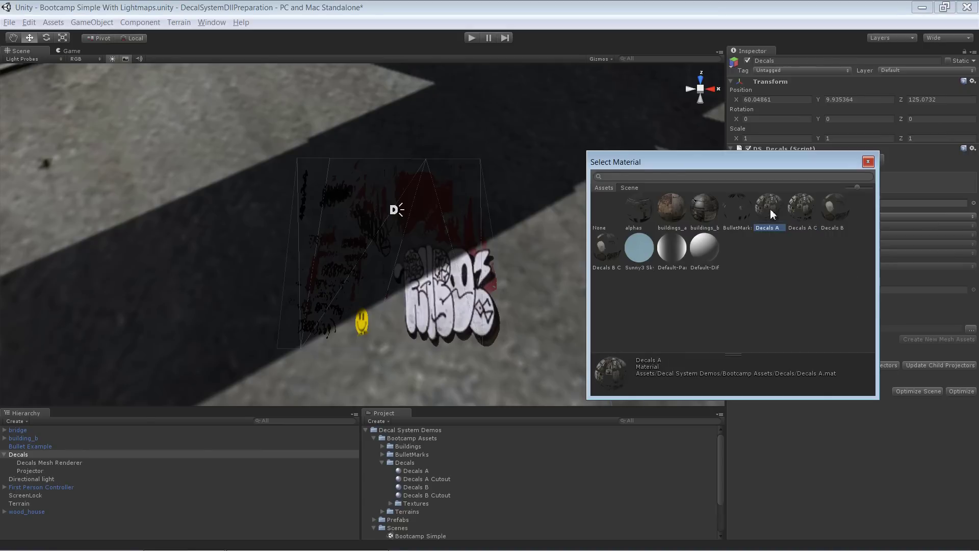
{"action": "left_click", "coordinate": [867, 162]}
{"action": "left_click_drag", "start_coordinate": [469, 304], "coordinate": [396, 267], "text": "alt"}
{"action": "right_click_drag", "start_coordinate": [427, 286], "coordinate": [411, 259], "text": "alt"}
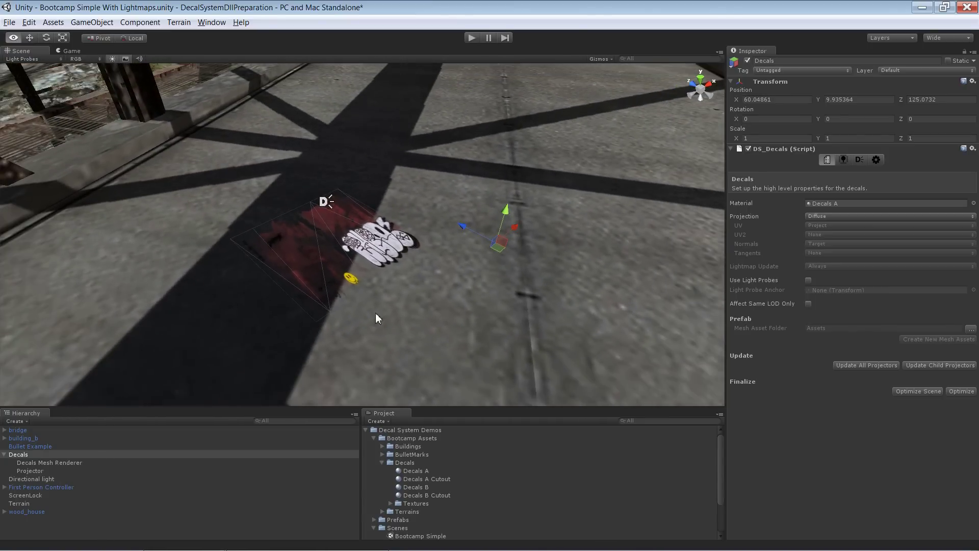
{"action": "right_click_drag", "start_coordinate": [375, 313], "coordinate": [403, 307]}
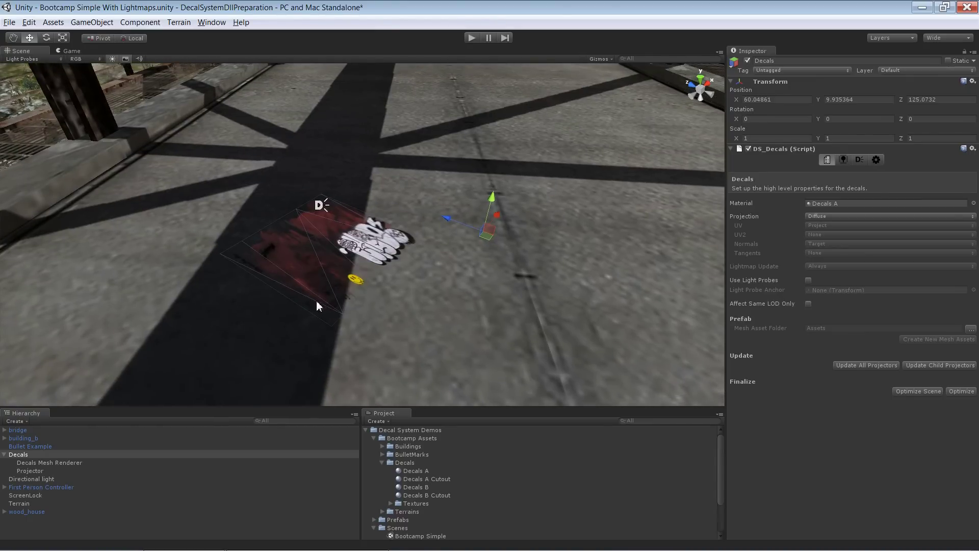
{"action": "mouse_move", "coordinate": [316, 301]}
{"action": "left_mouse_down", "text": "alt"}
{"action": "mouse_move", "coordinate": [359, 287]}
{"action": "mouse_move", "coordinate": [314, 300]}
{"action": "left_mouse_up", "text": "alt"}
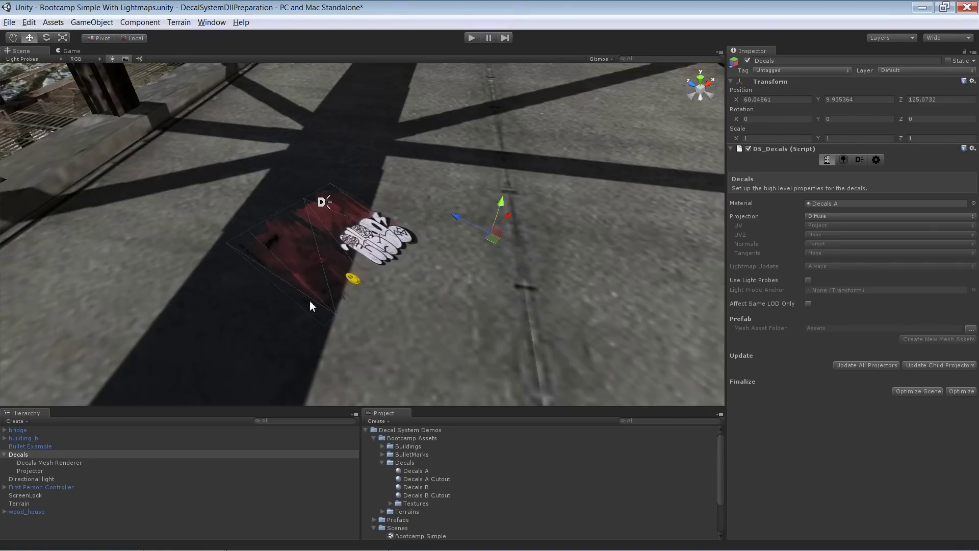
Flag Decals and all its child objects as Lightmap Static
{"action": "left_click", "coordinate": [63, 458]}
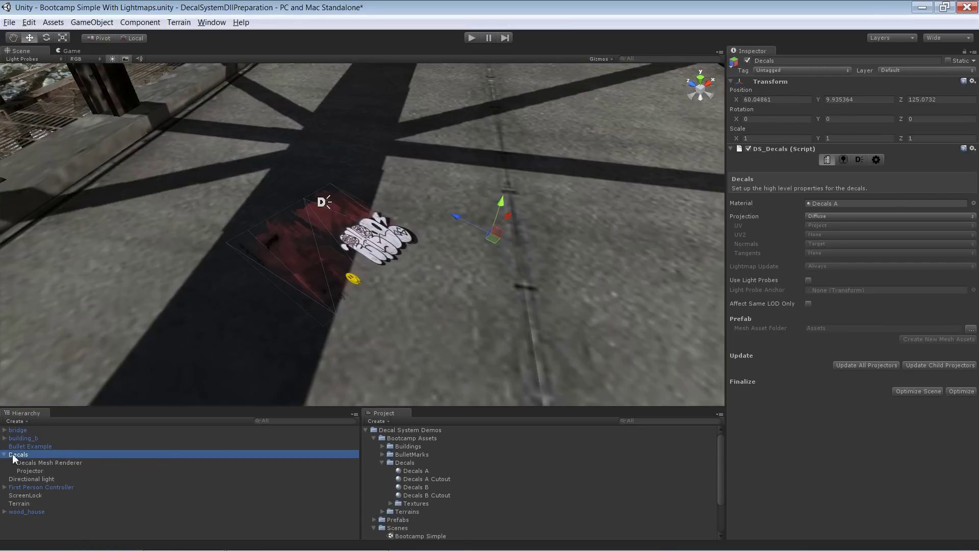
{"action": "left_click", "coordinate": [974, 60]}
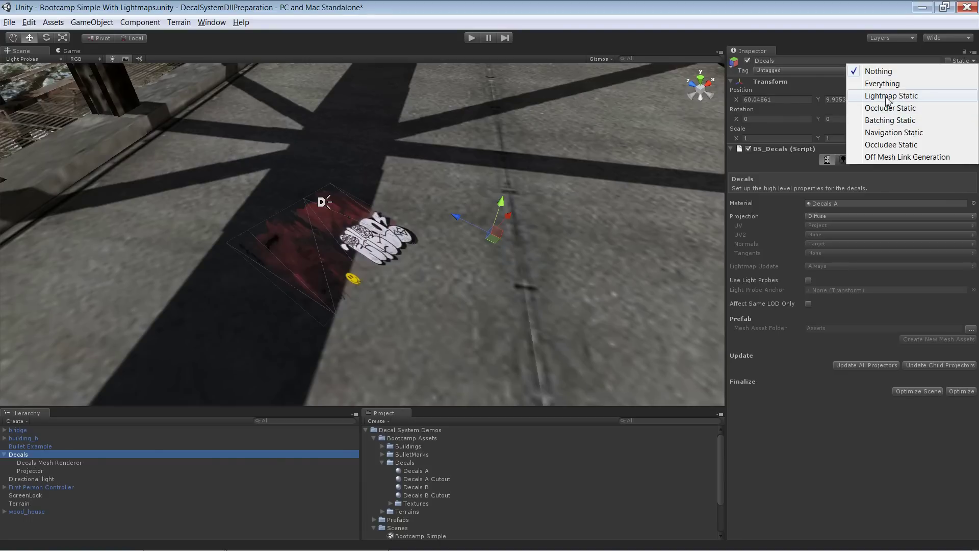
{"action": "left_click", "coordinate": [902, 97]}
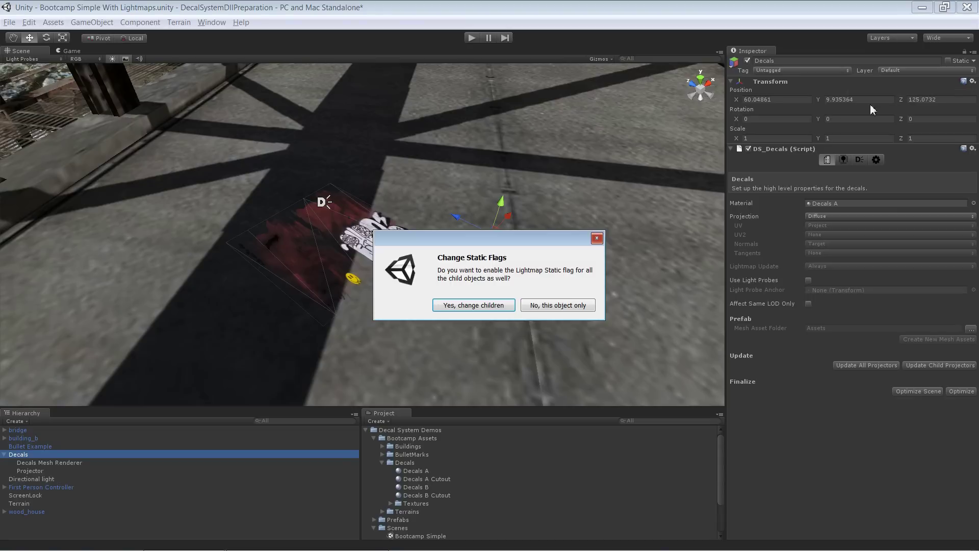
{"action": "left_click", "coordinate": [468, 306]}
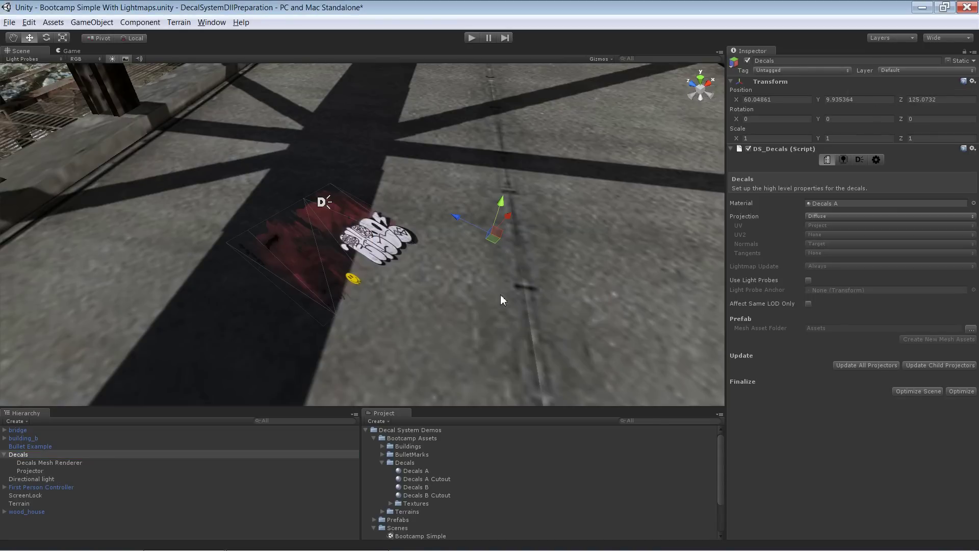
{"action": "left_click_drag", "start_coordinate": [375, 294], "coordinate": [383, 273], "text": "alt"}
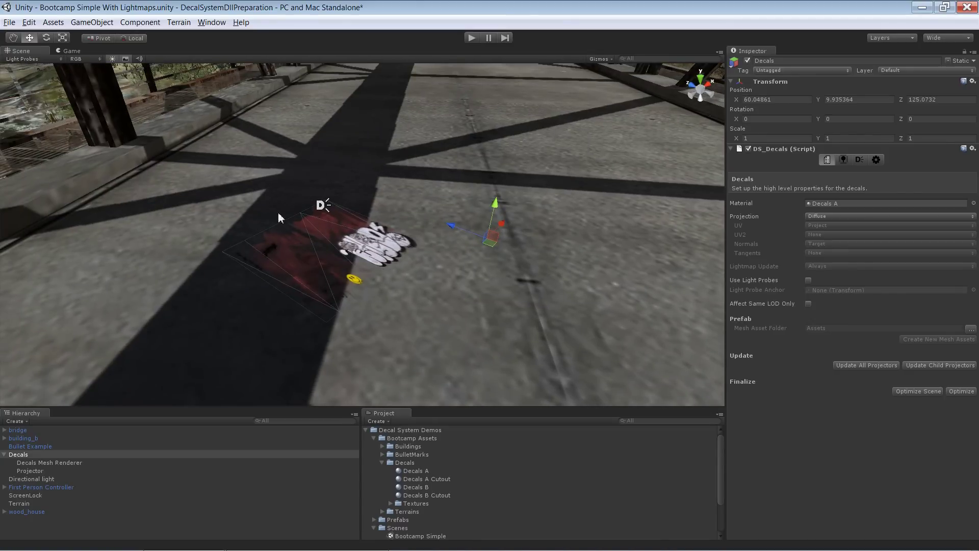
Dock Lightmapping beside the Inspector and bake 10 lightmaps at 1024x1024
{"action": "left_click", "coordinate": [212, 22]}
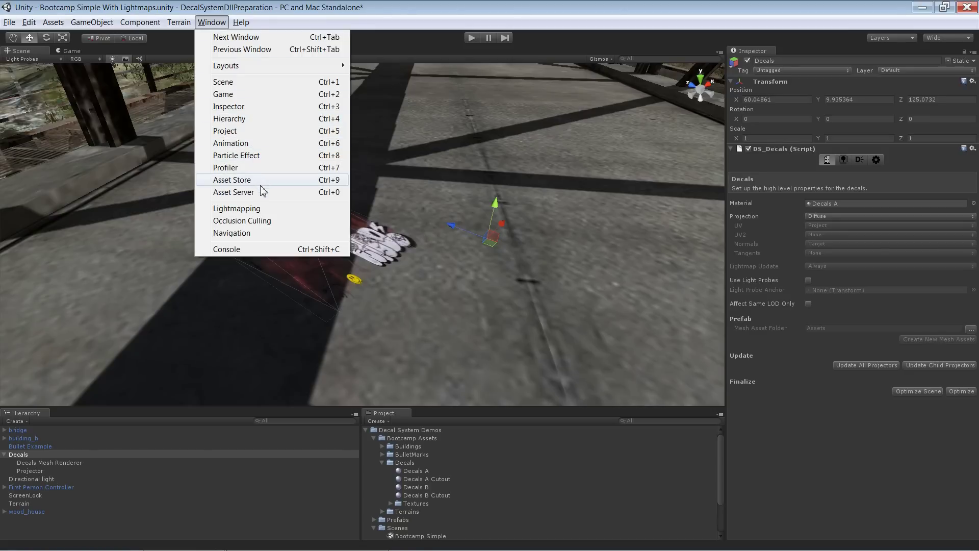
{"action": "left_click", "coordinate": [263, 209]}
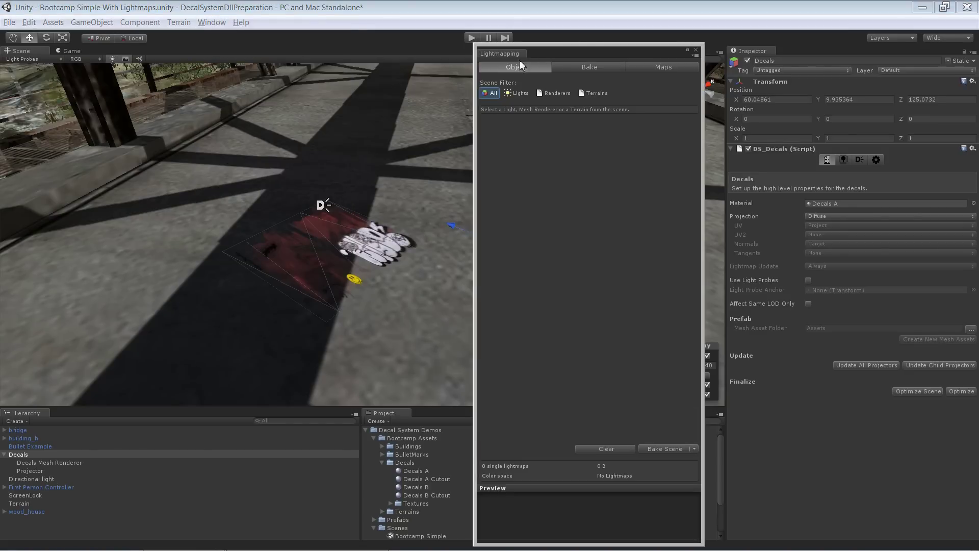
{"action": "left_click_drag", "start_coordinate": [509, 53], "coordinate": [791, 51]}
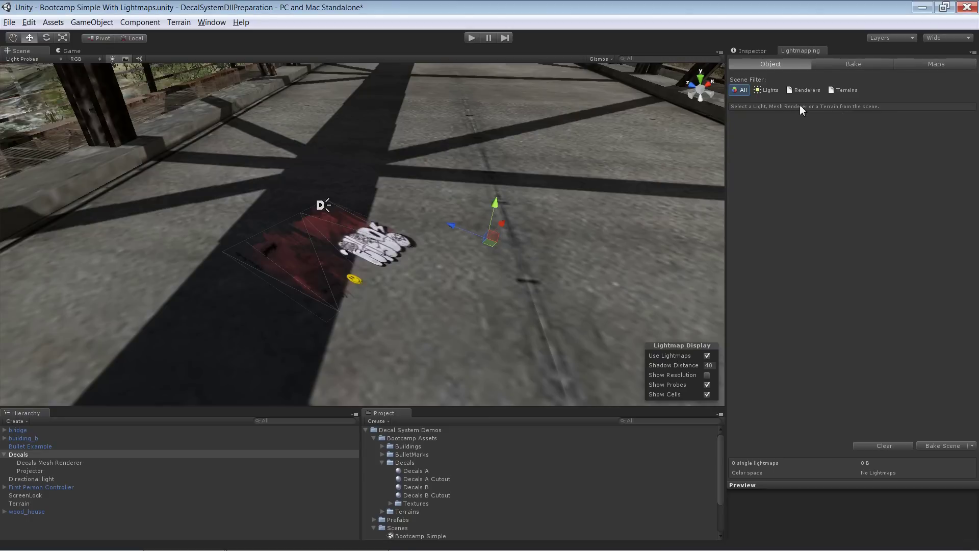
{"action": "left_click", "coordinate": [838, 65]}
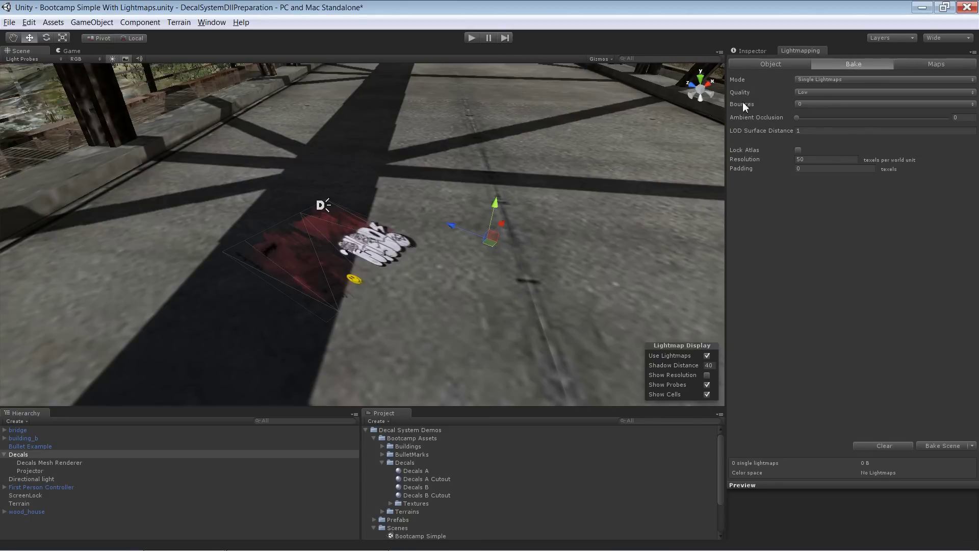
{"action": "mouse_move", "coordinate": [750, 109]}
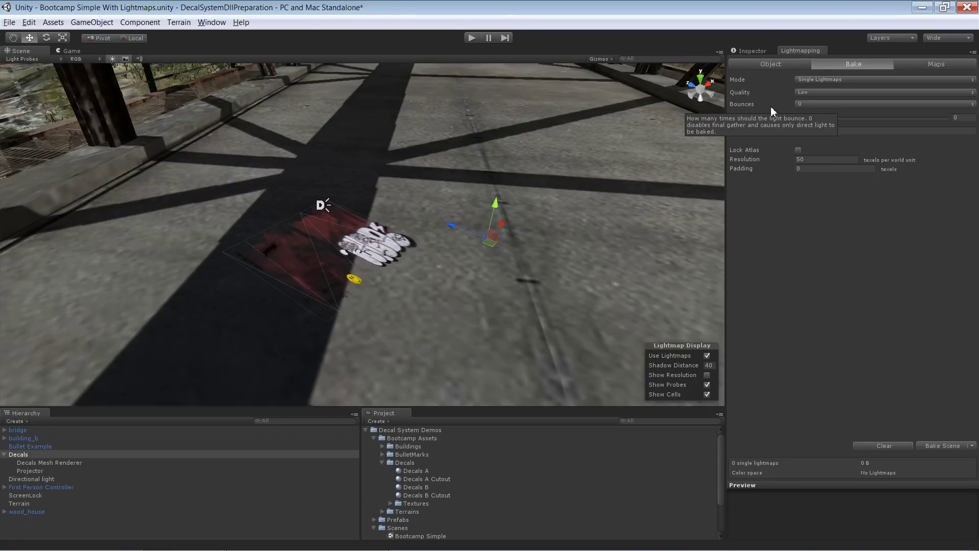
{"action": "mouse_move", "coordinate": [763, 90]}
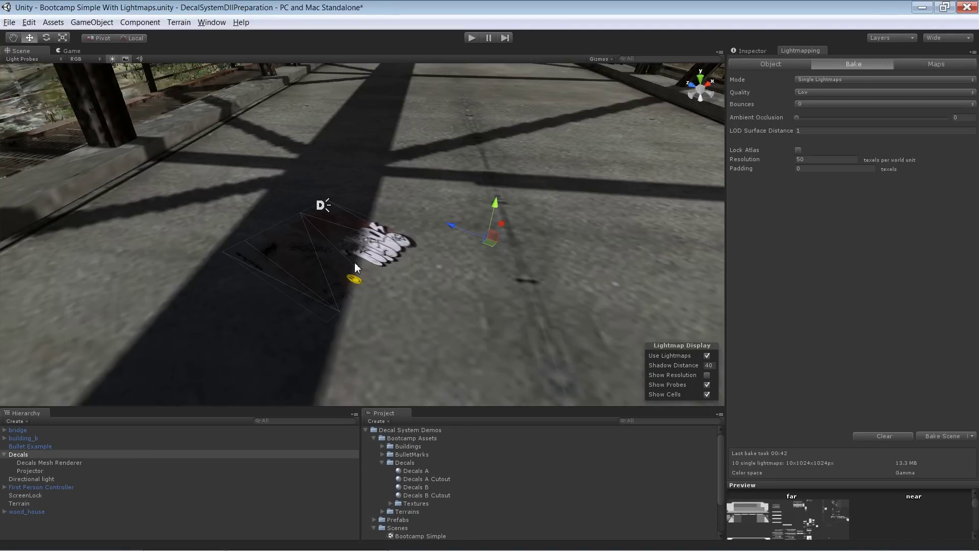
Return to the Decals Inspector and show the Graffiti UV rectangle with its bounds
{"action": "left_click_drag", "start_coordinate": [411, 243], "coordinate": [374, 316], "text": "alt"}
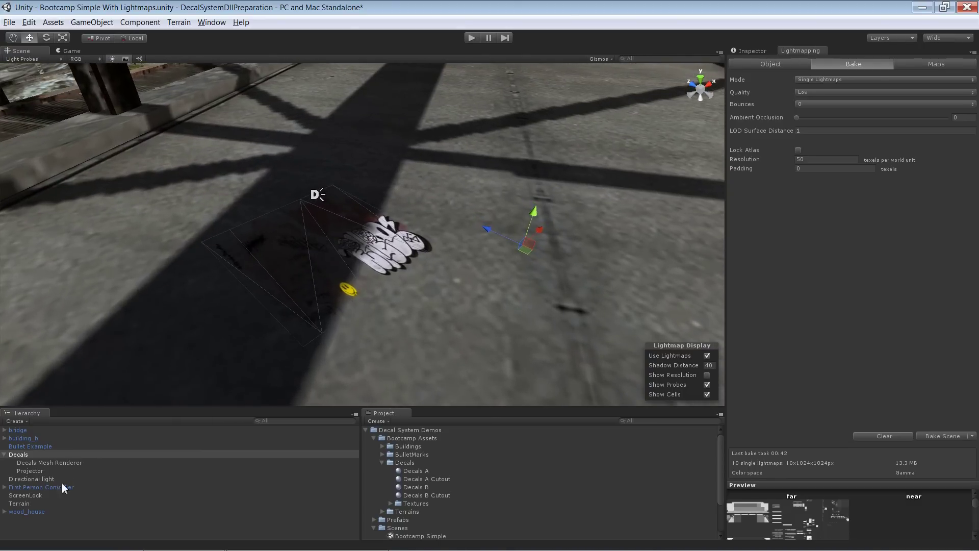
{"action": "left_click", "coordinate": [761, 53]}
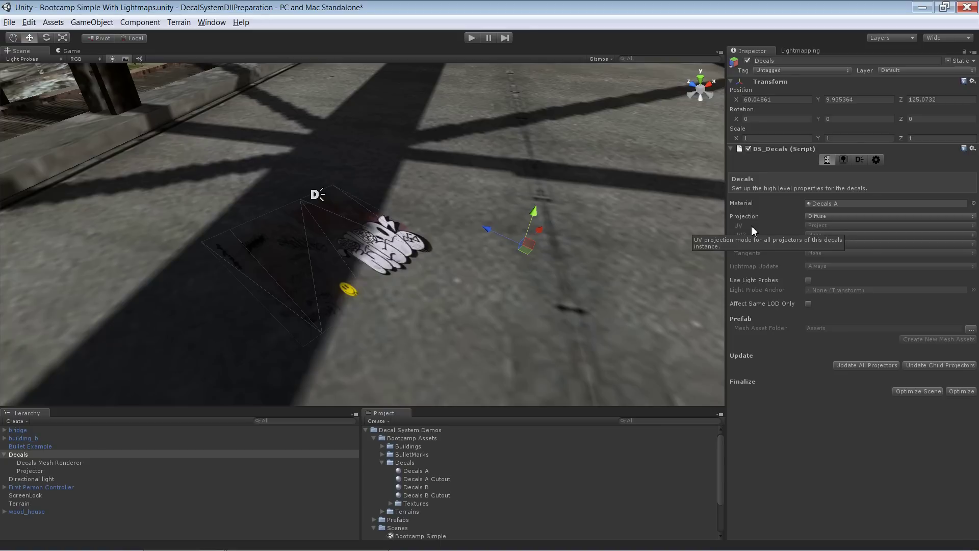
{"action": "left_click", "coordinate": [843, 160]}
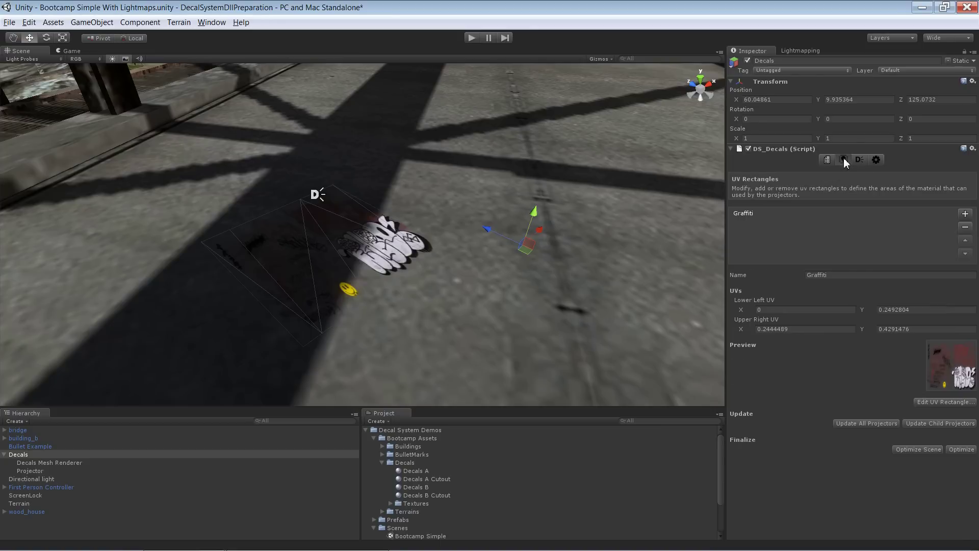
{"action": "left_click", "coordinate": [956, 403]}
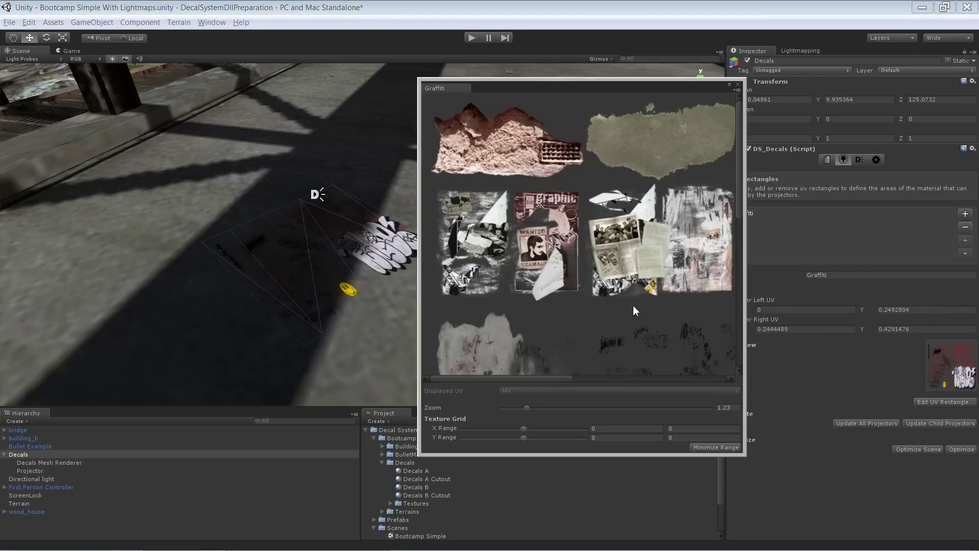
{"action": "left_click_drag", "start_coordinate": [528, 407], "coordinate": [512, 408]}
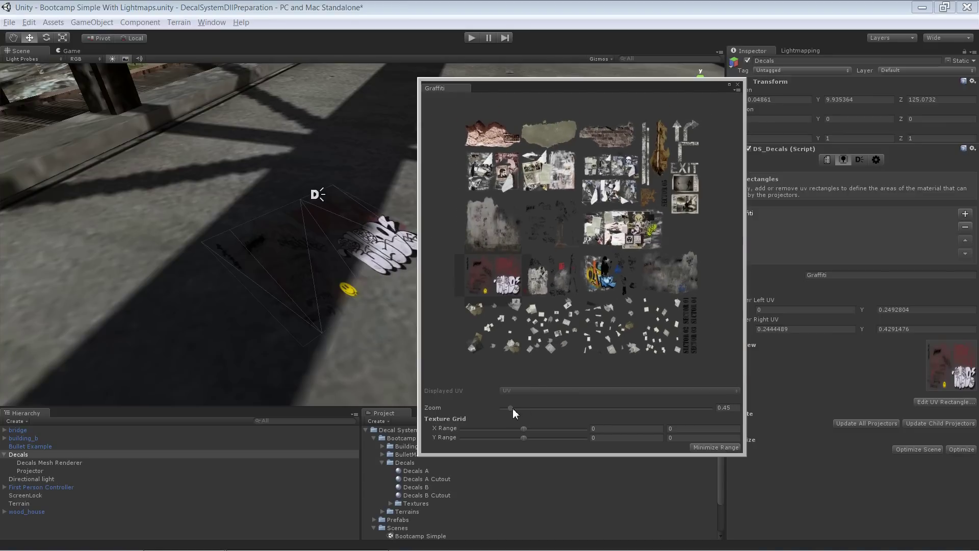
{"action": "left_click", "coordinate": [487, 259]}
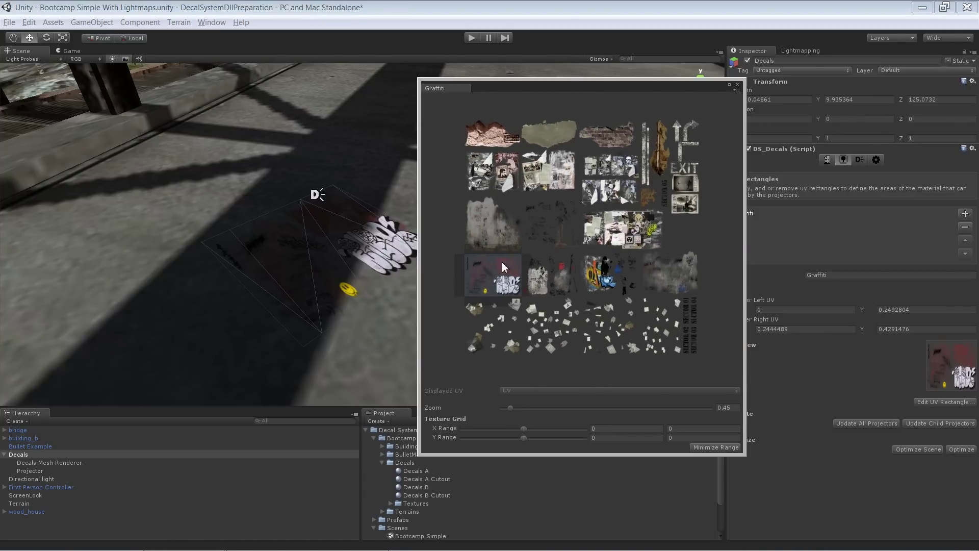
{"action": "left_click_drag", "start_coordinate": [542, 85], "coordinate": [590, 75]}
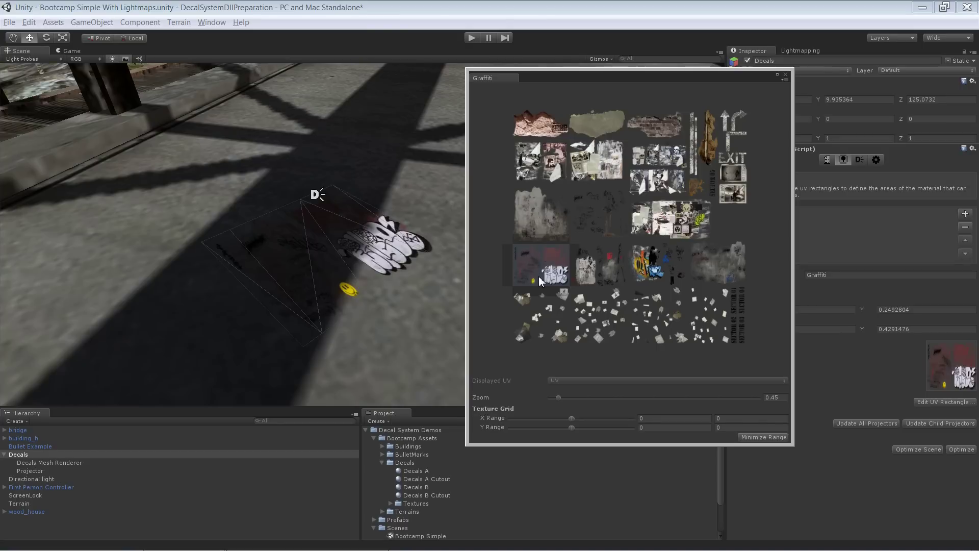
Duplicate the projector with Ctrl+D and slide the copy further along the deck
{"action": "left_click", "coordinate": [786, 74]}
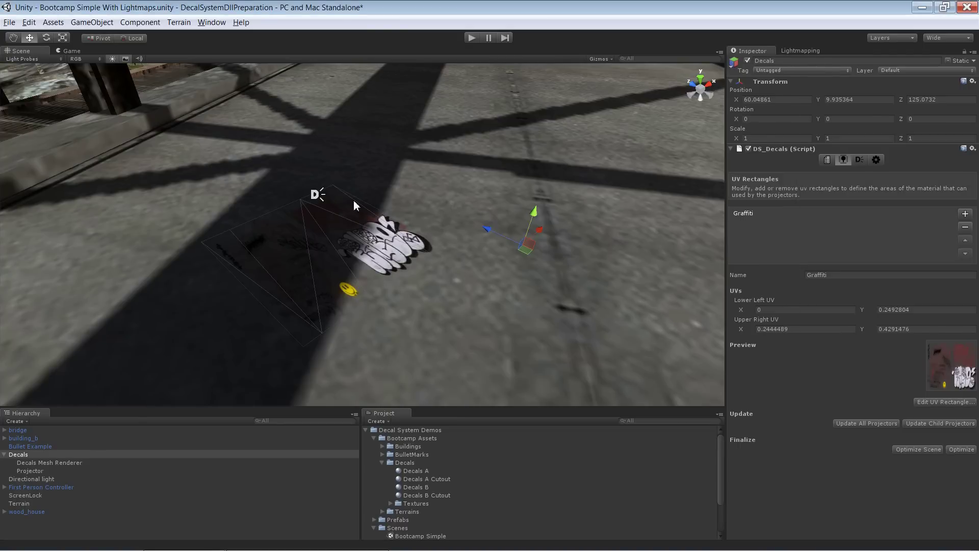
{"action": "left_click", "coordinate": [317, 196]}
{"action": "right_click_drag", "start_coordinate": [400, 204], "coordinate": [430, 289], "text": "alt"}
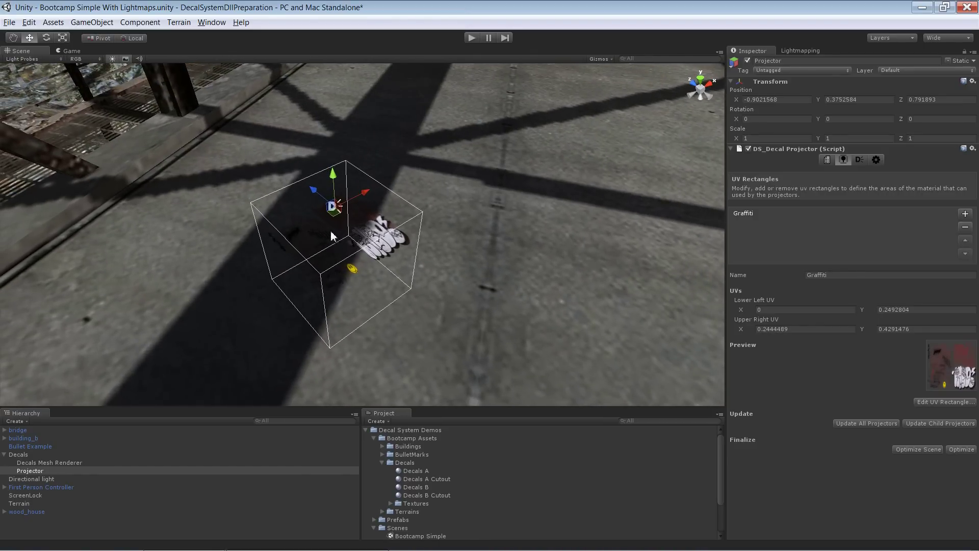
{"action": "key", "text": "ctrl+d"}
{"action": "left_click_drag", "start_coordinate": [364, 195], "coordinate": [481, 161]}
{"action": "left_click_drag", "start_coordinate": [552, 169], "coordinate": [583, 148]}
{"action": "left_click_drag", "start_coordinate": [484, 277], "coordinate": [550, 286], "text": "alt"}
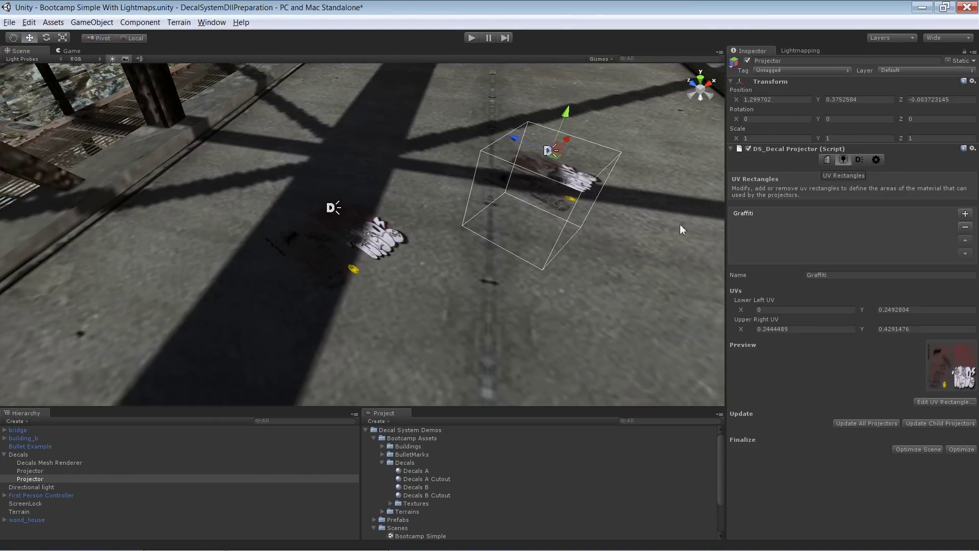
{"action": "left_click_drag", "start_coordinate": [406, 252], "coordinate": [205, 237], "text": "alt"}
Rotate the first projector to about 155 degrees on Y
{"action": "left_click", "coordinate": [332, 207]}
{"action": "key", "text": "e"}
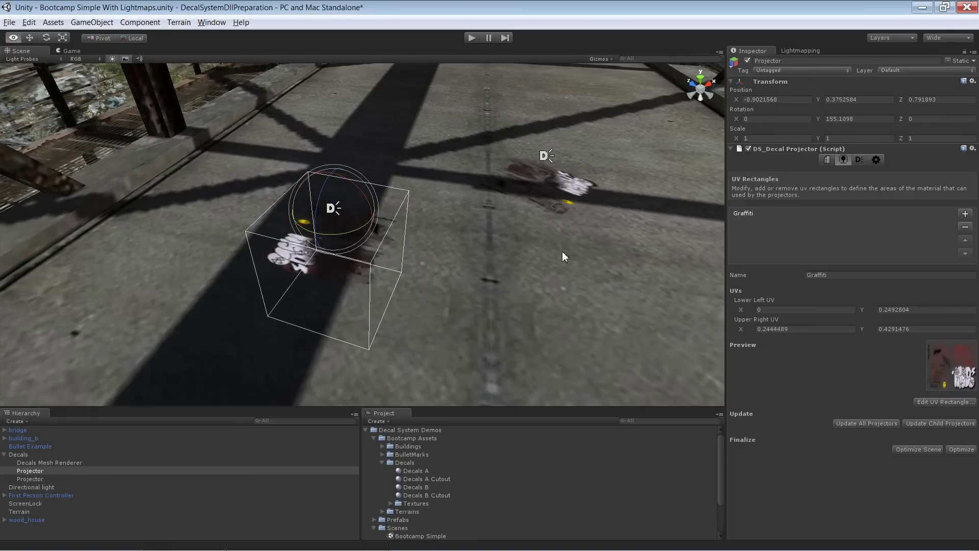
{"action": "left_click_drag", "start_coordinate": [562, 251], "coordinate": [416, 256], "text": "alt"}
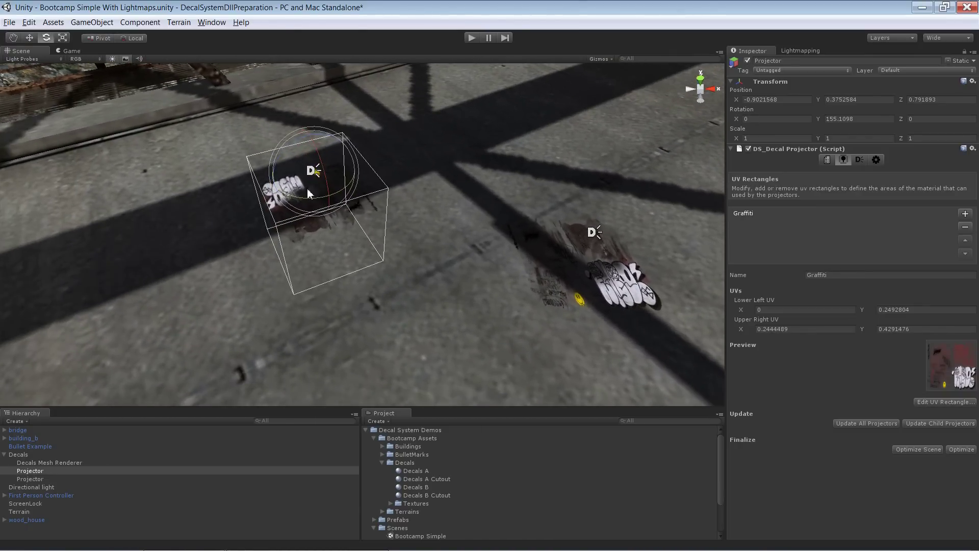
{"action": "left_click_drag", "start_coordinate": [221, 280], "coordinate": [375, 255], "text": "alt"}
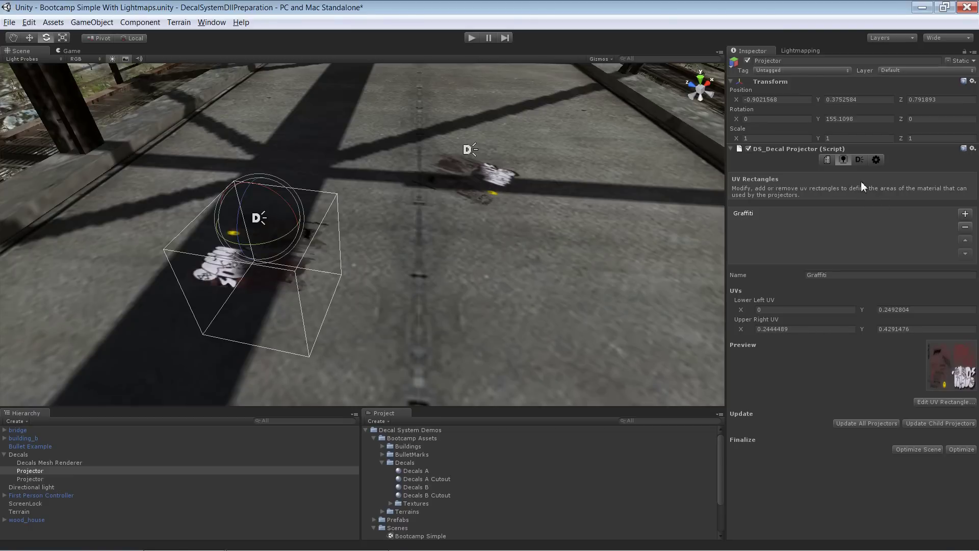
Rebake the lightmaps and fly around the deck to inspect both shaded decals
{"action": "left_click", "coordinate": [798, 51]}
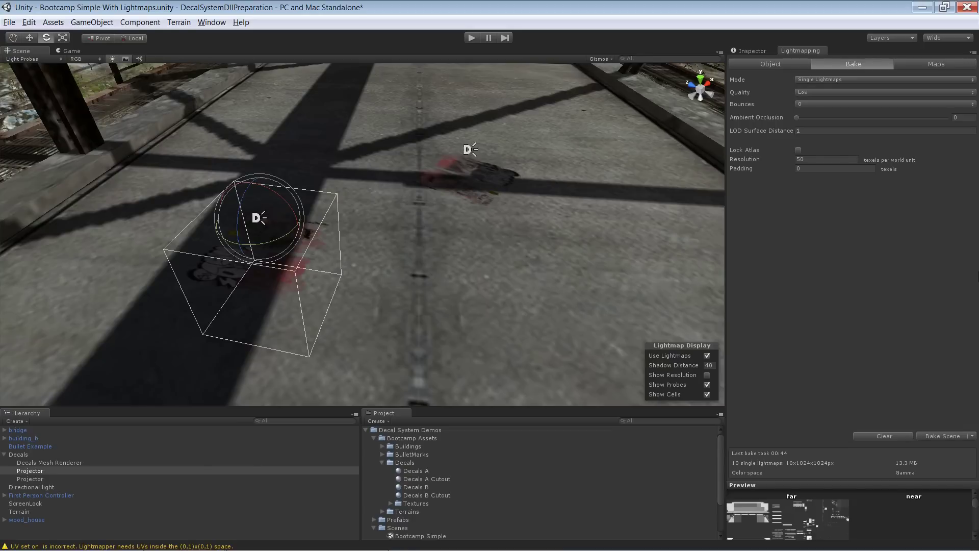
{"action": "mouse_move", "coordinate": [410, 229]}
{"action": "right_mouse_down"}
{"action": "mouse_move", "coordinate": [408, 245]}
{"action": "mouse_move", "coordinate": [458, 228]}
{"action": "mouse_move", "coordinate": [419, 241]}
{"action": "mouse_move", "coordinate": [424, 184]}
{"action": "mouse_move", "coordinate": [418, 218]}
{"action": "mouse_move", "coordinate": [328, 240]}
{"action": "mouse_move", "coordinate": [464, 225]}
{"action": "mouse_move", "coordinate": [444, 221]}
{"action": "mouse_move", "coordinate": [477, 234]}
{"action": "mouse_move", "coordinate": [407, 289]}
{"action": "mouse_move", "coordinate": [425, 452]}
{"action": "mouse_move", "coordinate": [412, 224]}
{"action": "right_mouse_up"}
{"action": "left_click_drag", "start_coordinate": [292, 224], "coordinate": [395, 245], "text": "alt"}
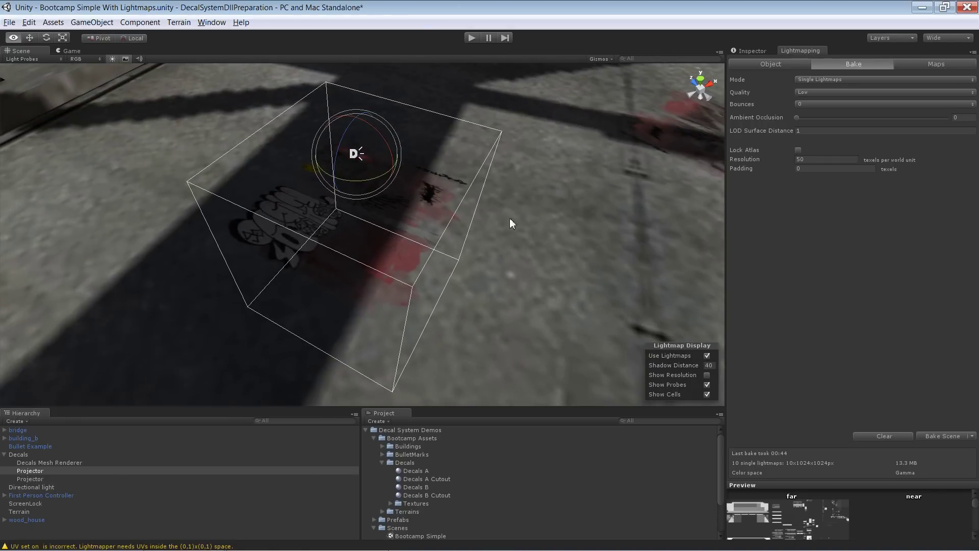
{"action": "right_click_drag", "start_coordinate": [509, 218], "coordinate": [433, 285]}
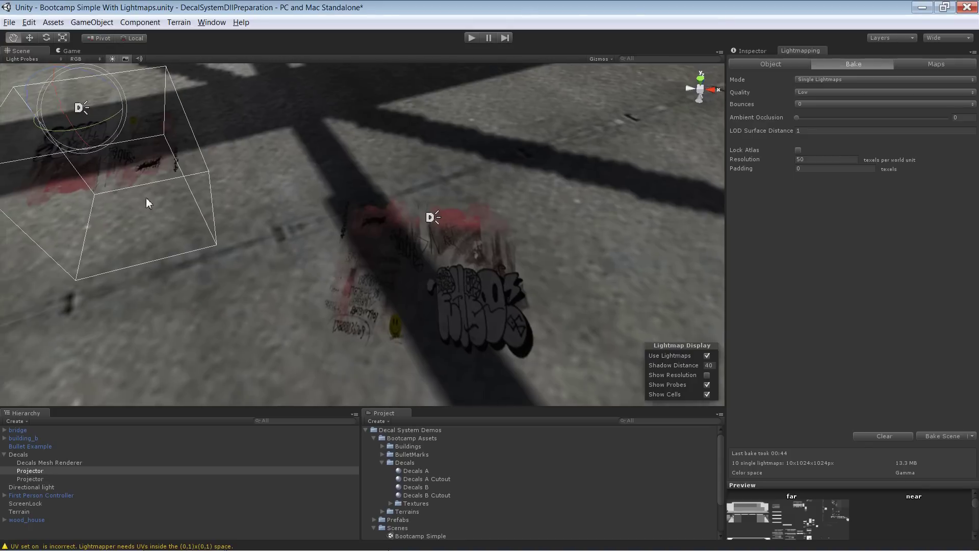
{"action": "key", "text": "f"}
{"action": "key", "text": "Up"}
{"action": "key", "text": "Right"}
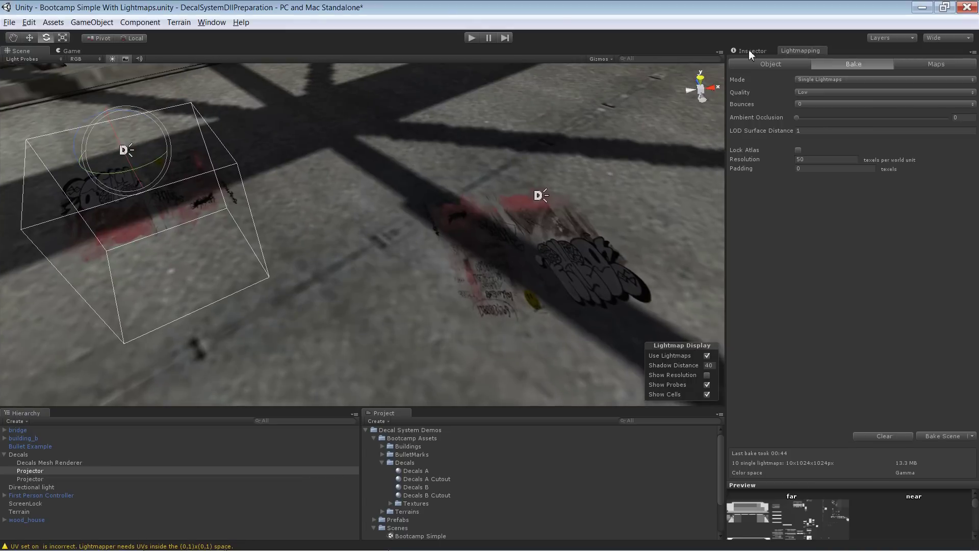
{"action": "left_click", "coordinate": [749, 50]}
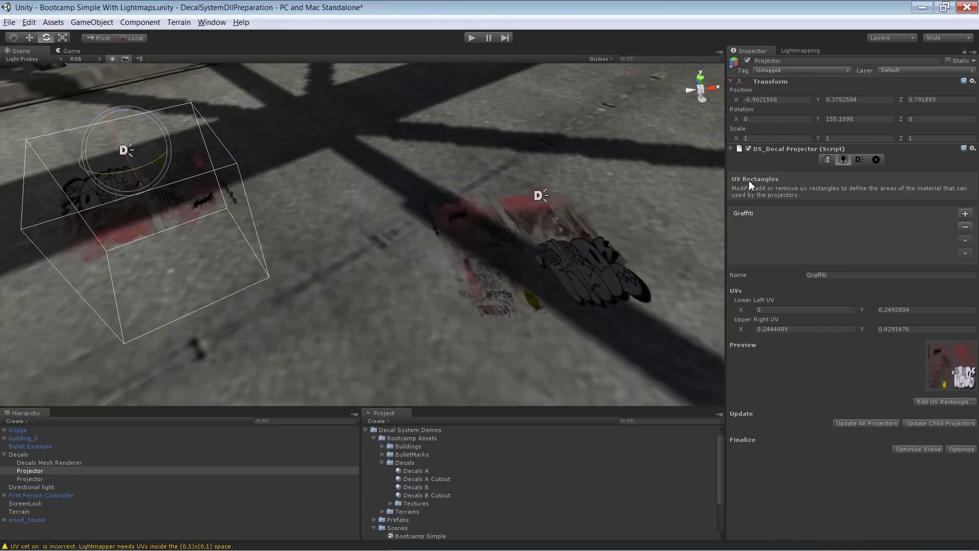
{"action": "left_click", "coordinate": [830, 158]}
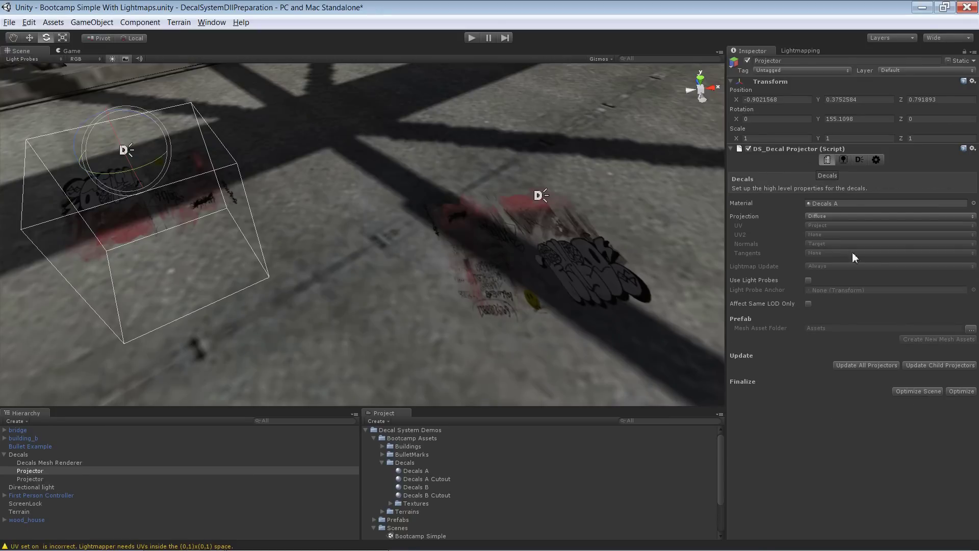
{"action": "left_click", "coordinate": [845, 160]}
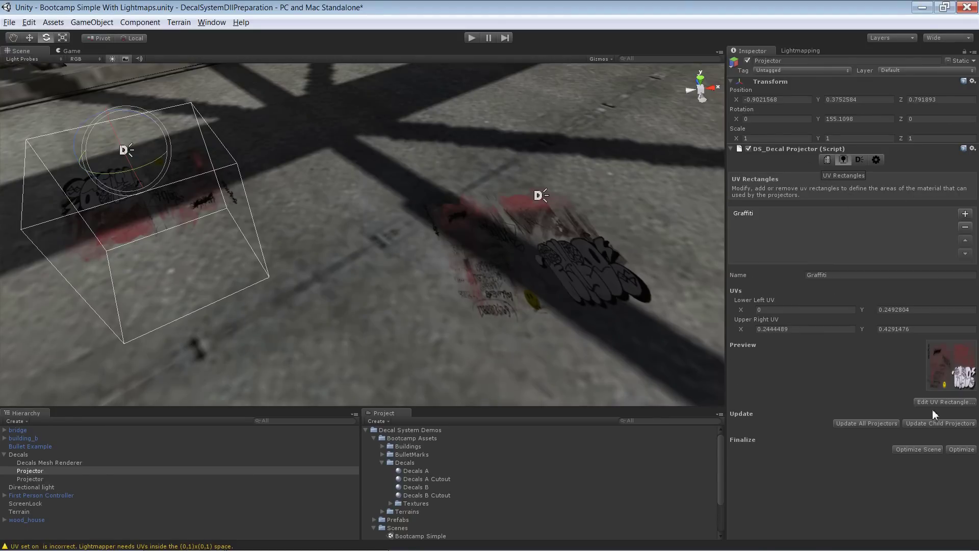
{"action": "left_click", "coordinate": [944, 401]}
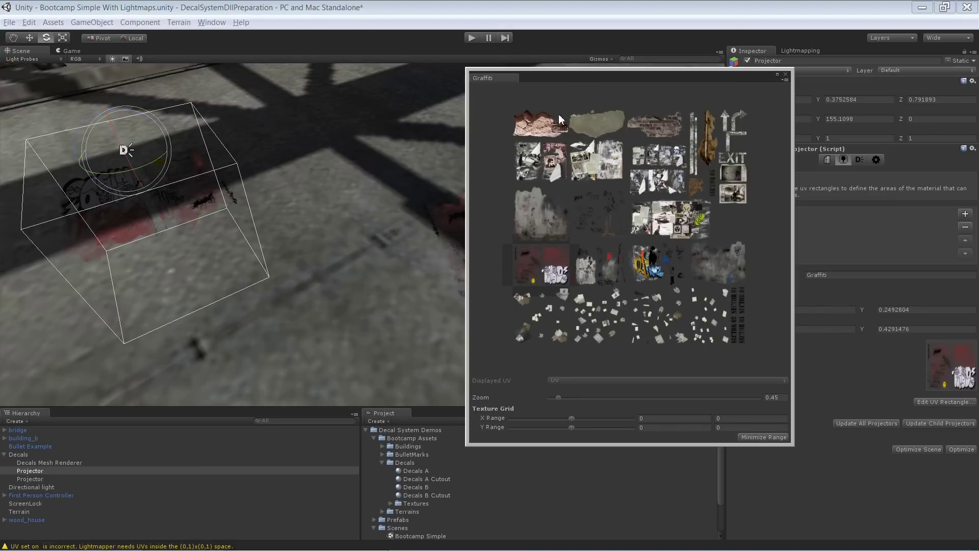
{"action": "left_click_drag", "start_coordinate": [601, 78], "coordinate": [699, 69]}
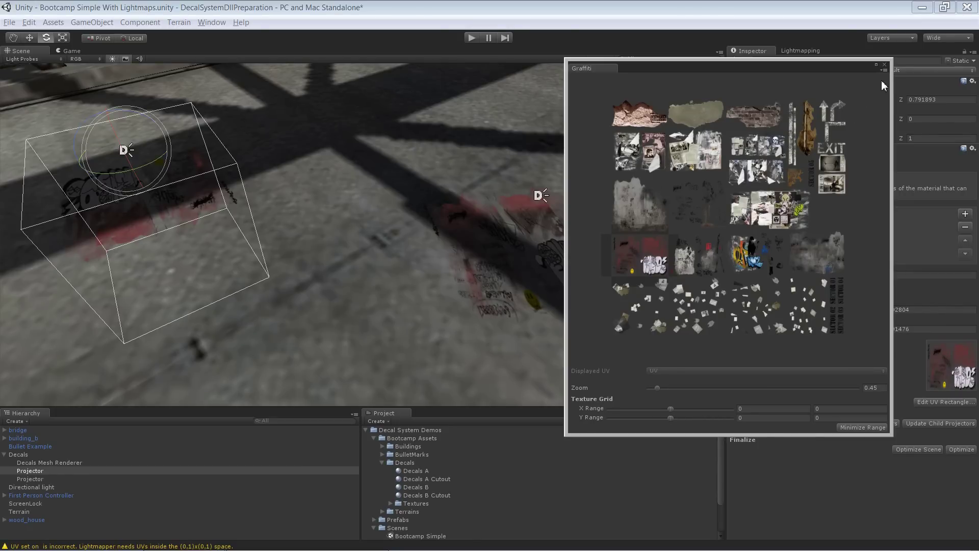
{"action": "left_click", "coordinate": [885, 65]}
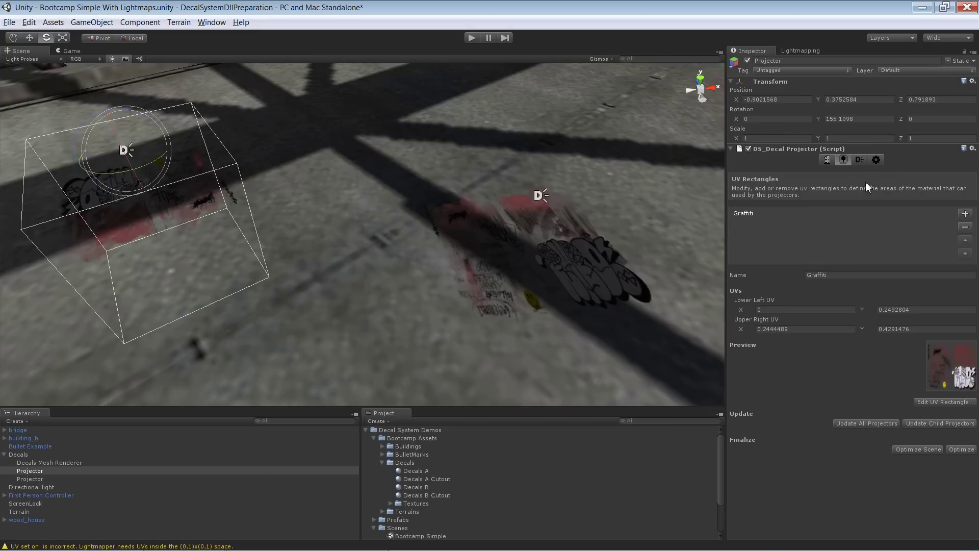
Set the projector's Projection mode to LightmappedDiffuse
{"action": "left_click", "coordinate": [827, 160]}
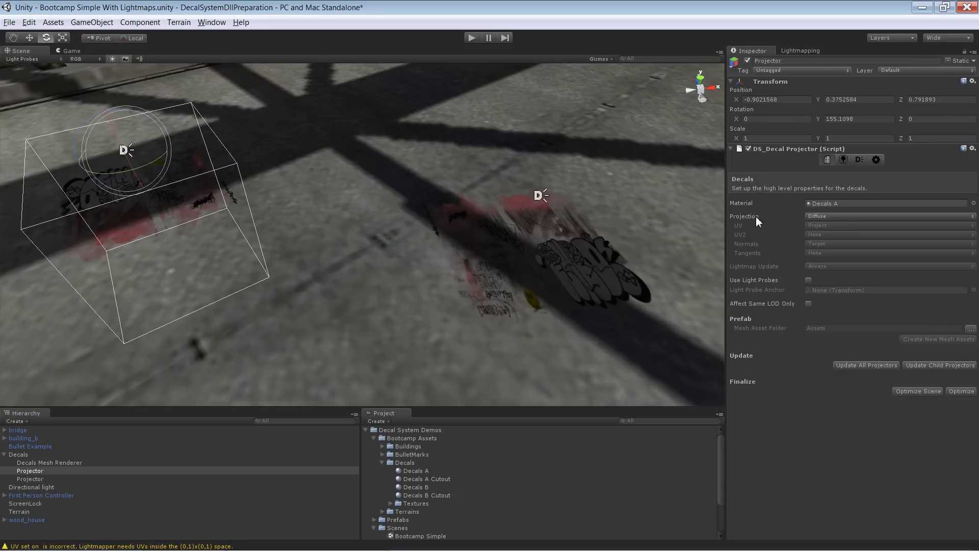
{"action": "left_click", "coordinate": [827, 216]}
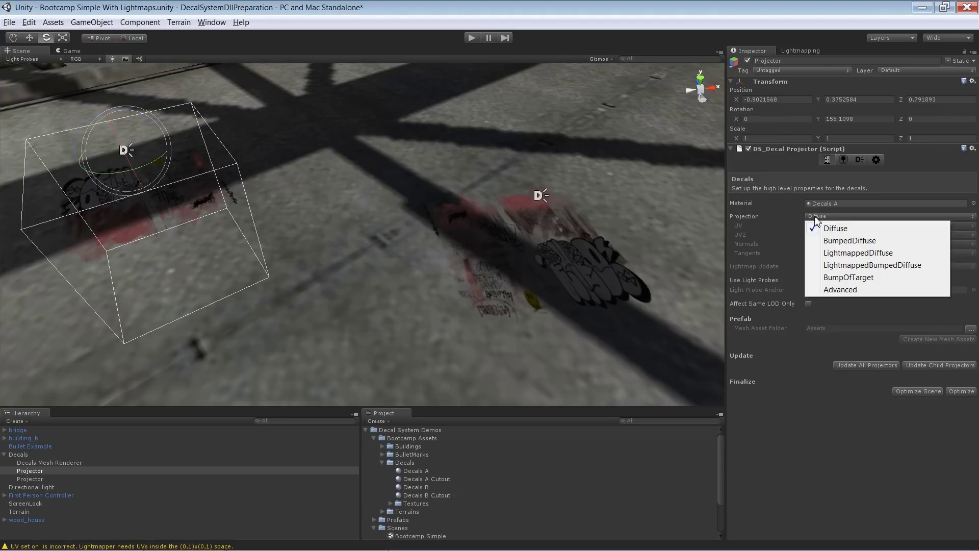
{"action": "left_click", "coordinate": [865, 256]}
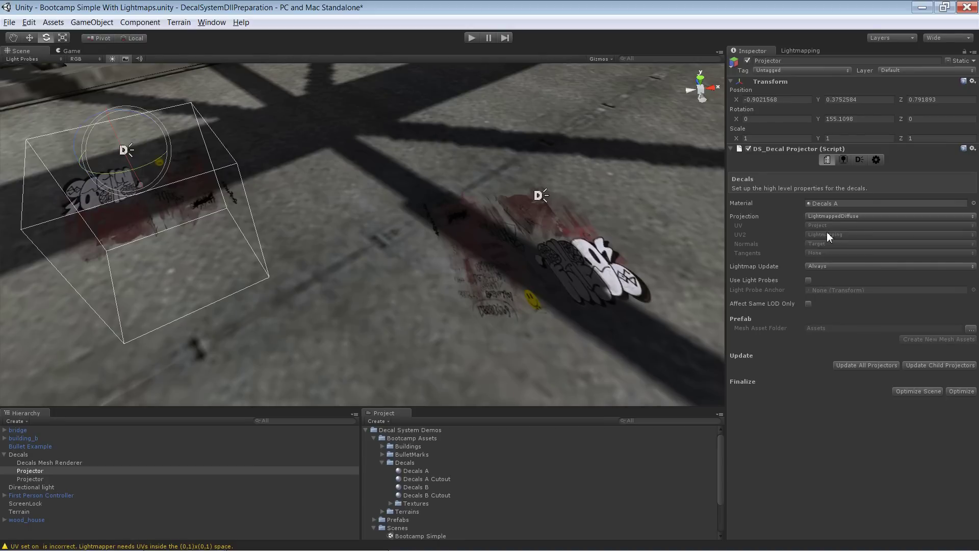
{"action": "left_click_drag", "start_coordinate": [235, 259], "coordinate": [424, 250], "text": "alt"}
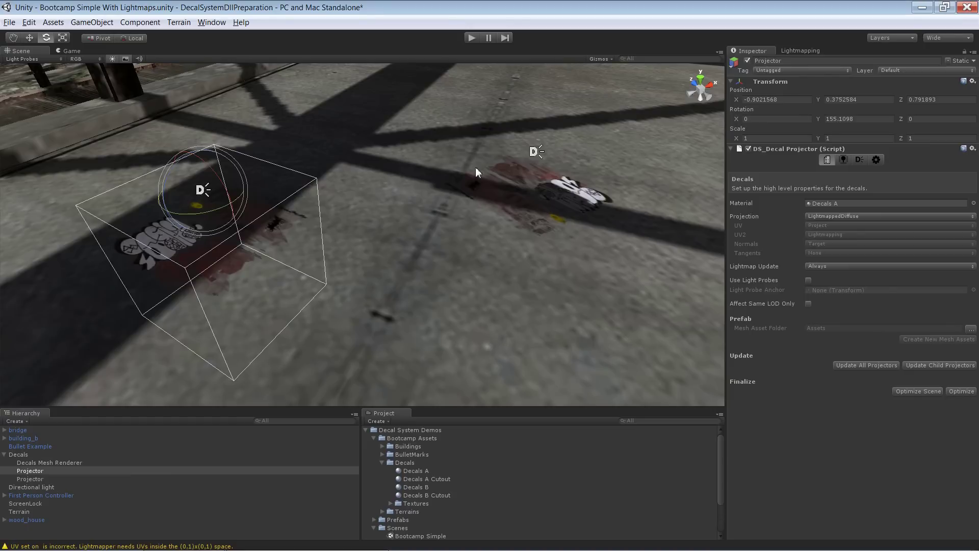
Select the second graffiti projector and shift it slightly along the bridge deck
{"action": "left_click", "coordinate": [535, 152]}
{"action": "key", "text": "w"}
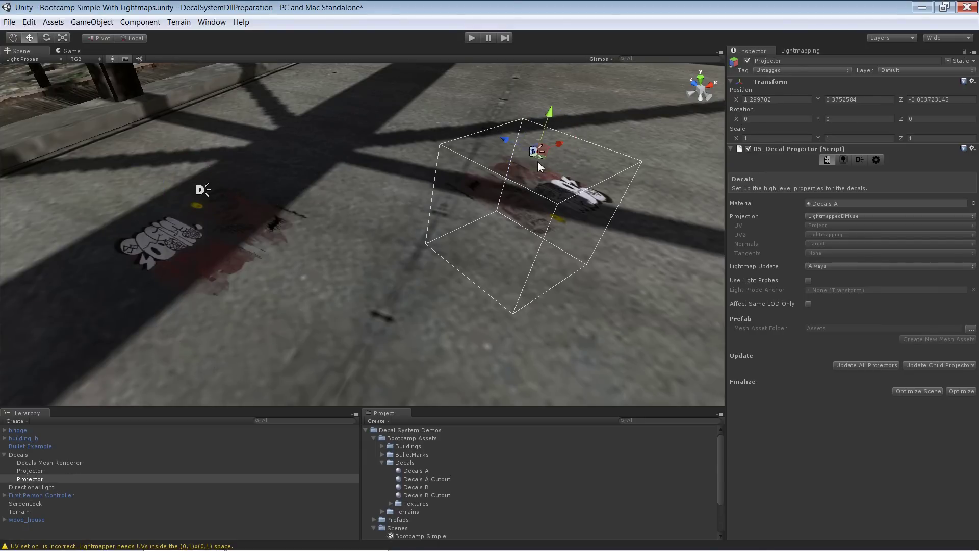
{"action": "mouse_move", "coordinate": [541, 165]}
{"action": "left_mouse_down"}
{"action": "mouse_move", "coordinate": [547, 174]}
{"action": "mouse_move", "coordinate": [592, 176]}
{"action": "mouse_move", "coordinate": [513, 173]}
{"action": "mouse_move", "coordinate": [553, 163]}
{"action": "left_mouse_up"}
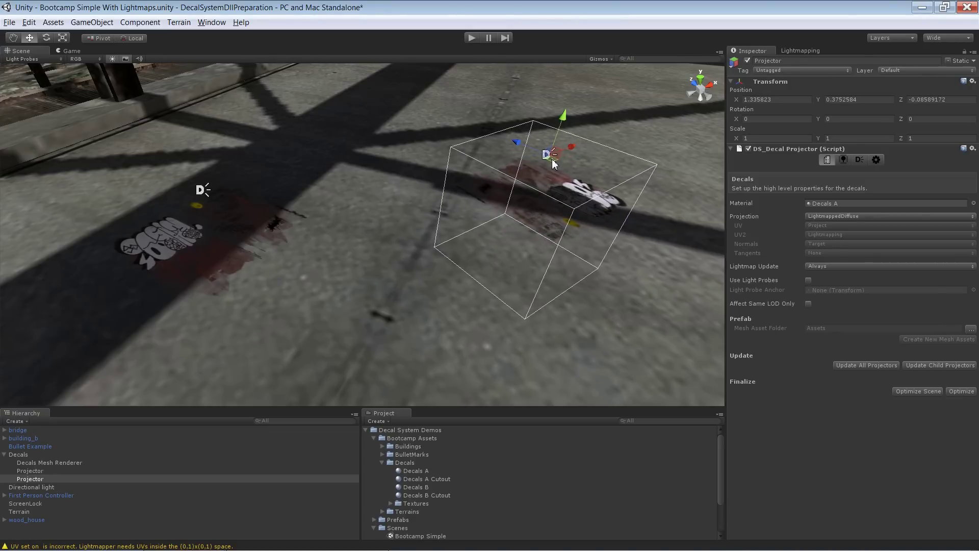
Set the projector's Lightmap Update to OnOptimize and optimize its decal meshes
{"action": "left_click", "coordinate": [815, 268]}
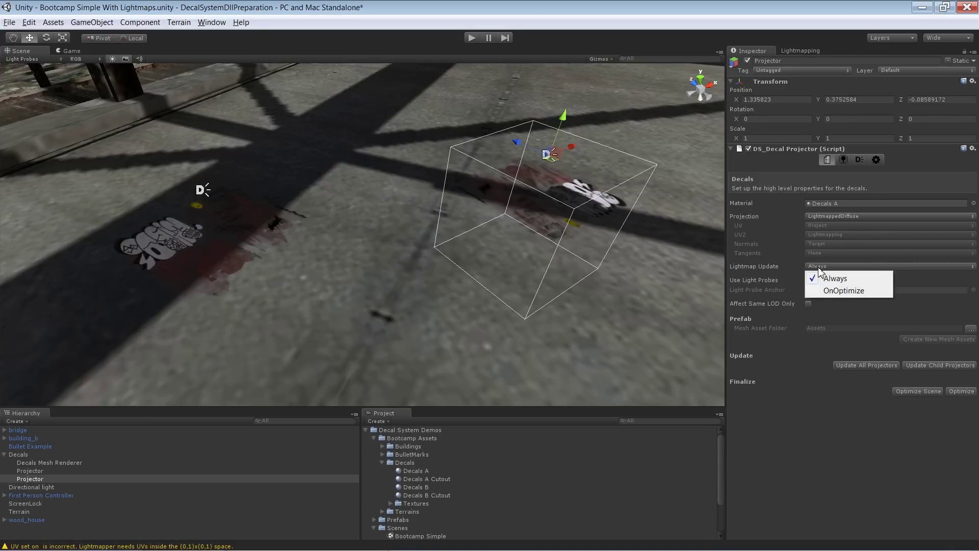
{"action": "left_click", "coordinate": [840, 290]}
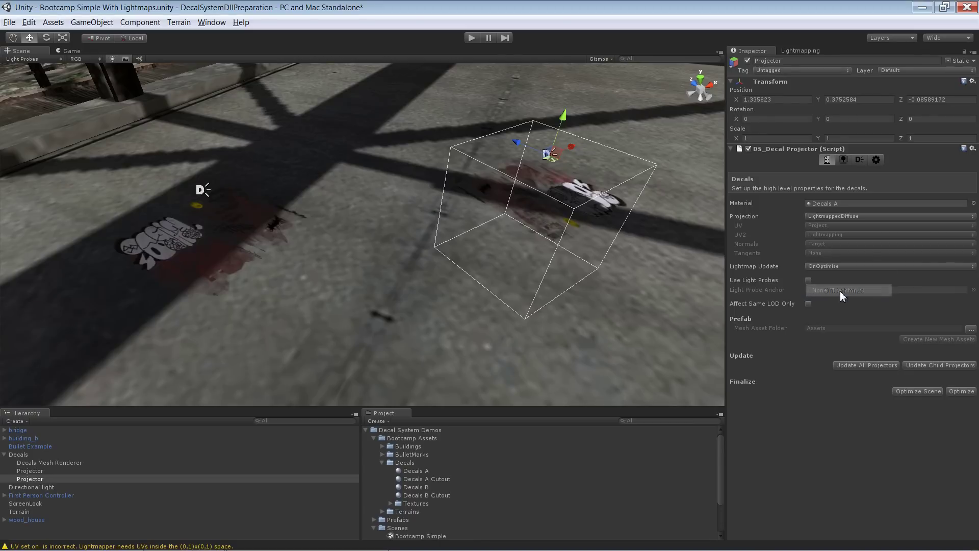
{"action": "left_click", "coordinate": [959, 392]}
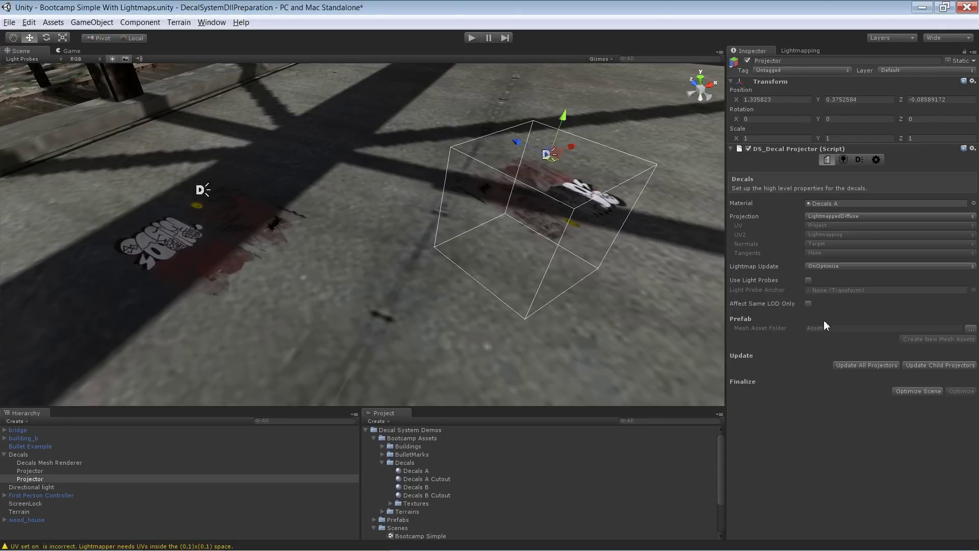
{"action": "left_click_drag", "start_coordinate": [510, 204], "coordinate": [465, 279], "text": "alt"}
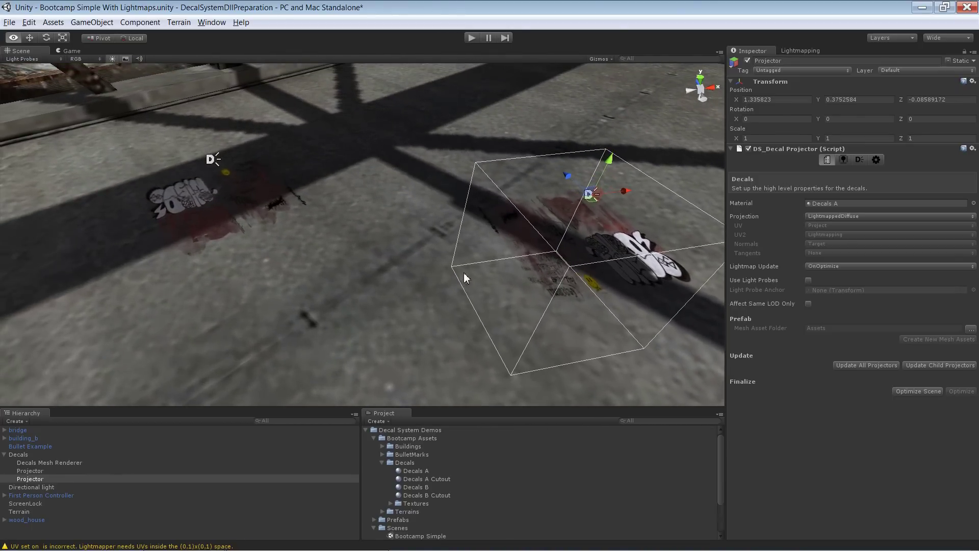
Bake the scene lightmaps and orbit around the projector box to check the graffiti shadows
{"action": "left_click", "coordinate": [800, 51]}
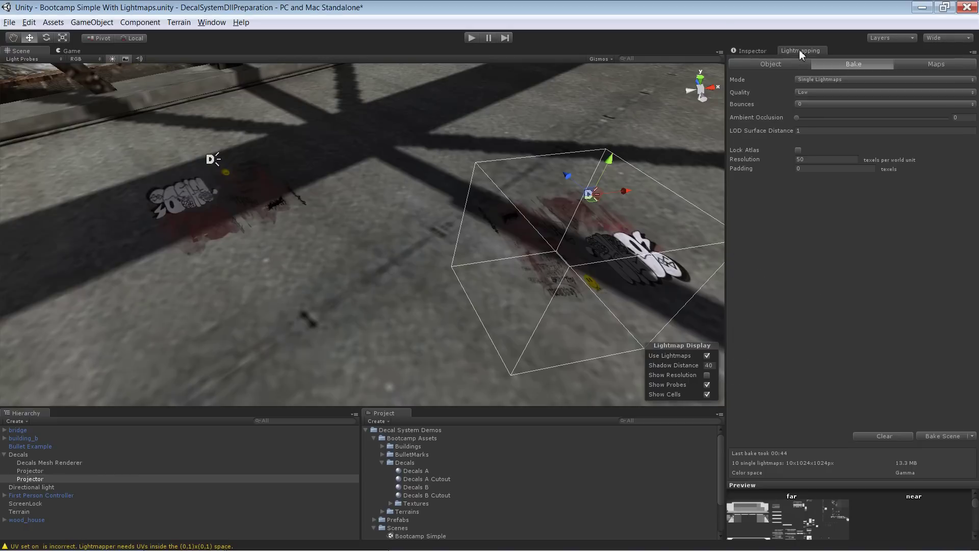
{"action": "left_click", "coordinate": [942, 436]}
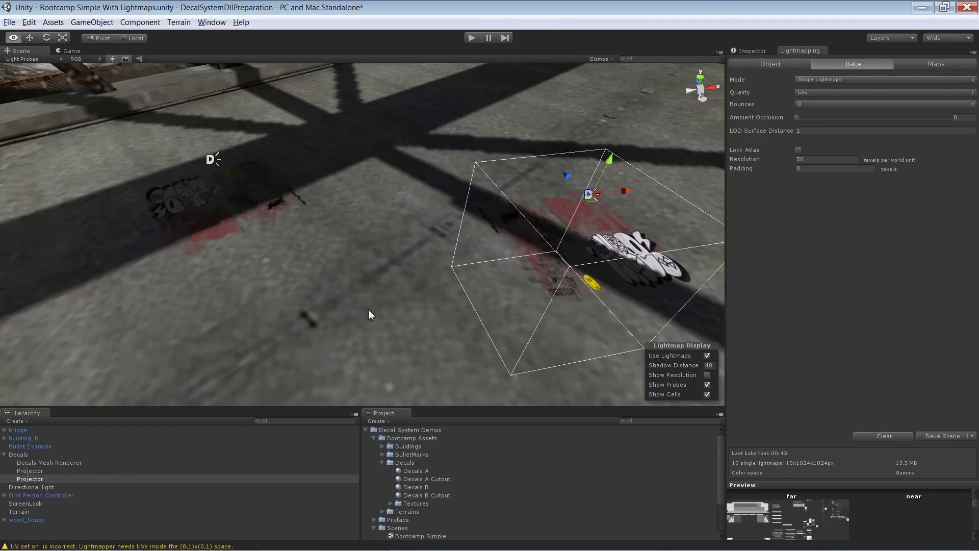
{"action": "left_click_drag", "start_coordinate": [372, 314], "coordinate": [408, 199], "text": "alt"}
{"action": "key", "text": "w"}
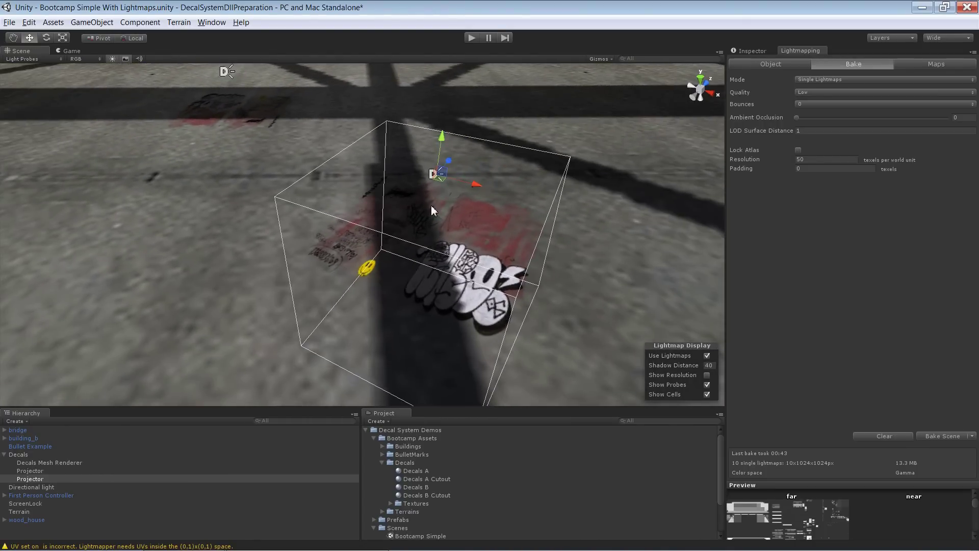
{"action": "left_click_drag", "start_coordinate": [362, 224], "coordinate": [356, 249], "text": "alt"}
{"action": "key", "text": "w"}
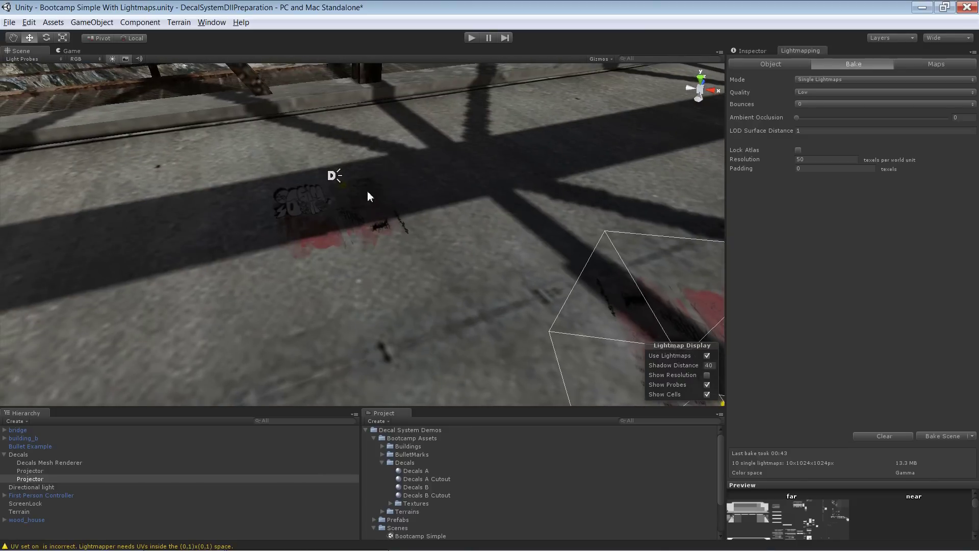
{"action": "left_click_drag", "start_coordinate": [285, 286], "coordinate": [442, 265], "text": "alt"}
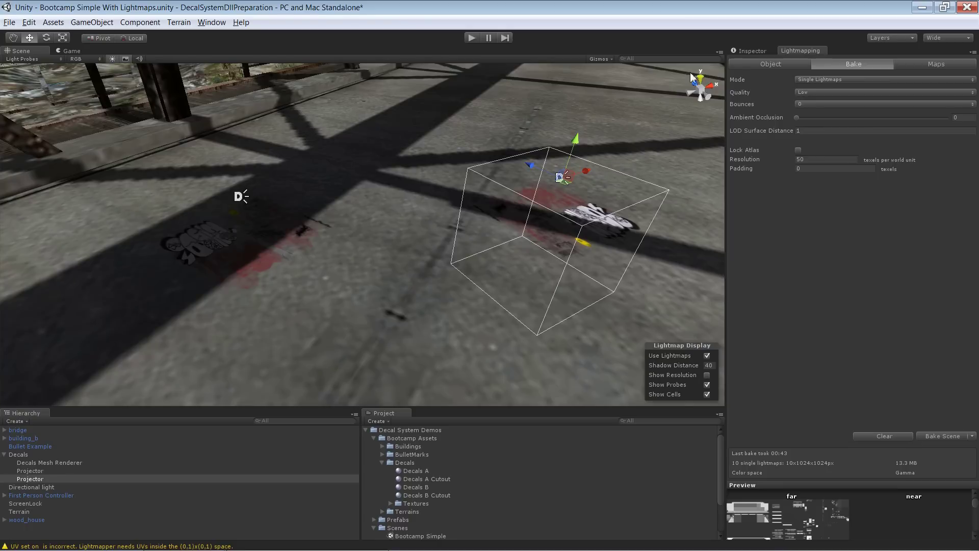
Cycle the decal projection through Diffuse, BumpedDiffuse and BumpOfTarget, ending on Diffuse
{"action": "left_click", "coordinate": [751, 49]}
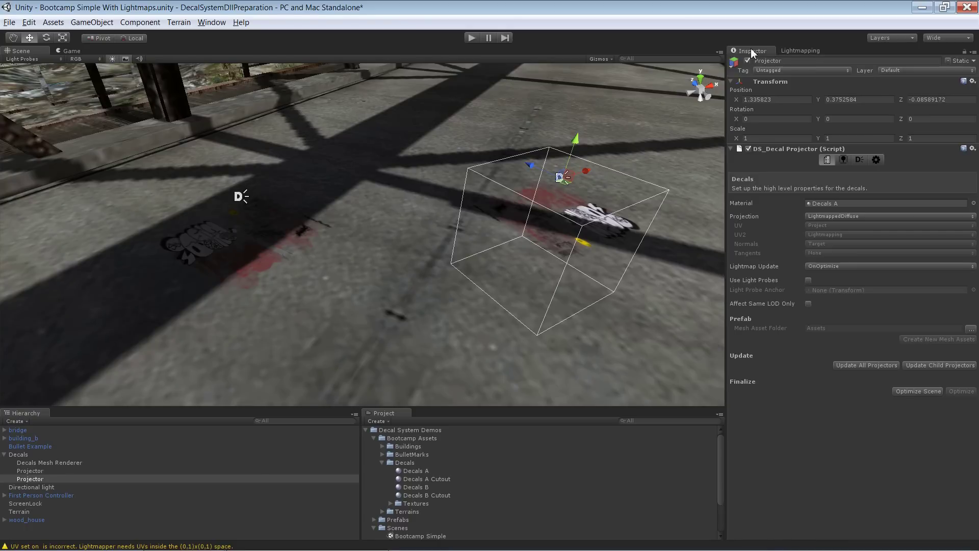
{"action": "left_click", "coordinate": [836, 216]}
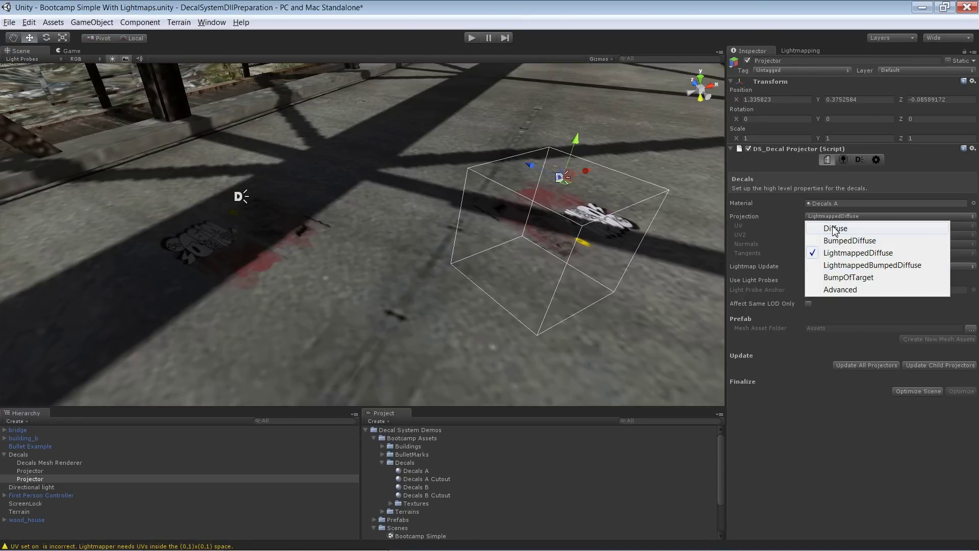
{"action": "left_click", "coordinate": [825, 227]}
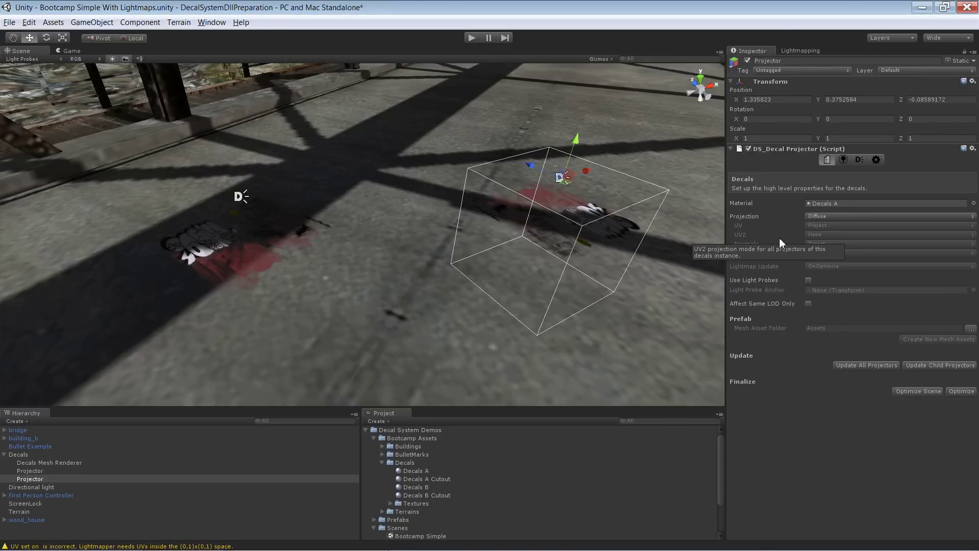
{"action": "left_click", "coordinate": [822, 216]}
{"action": "left_click", "coordinate": [866, 242]}
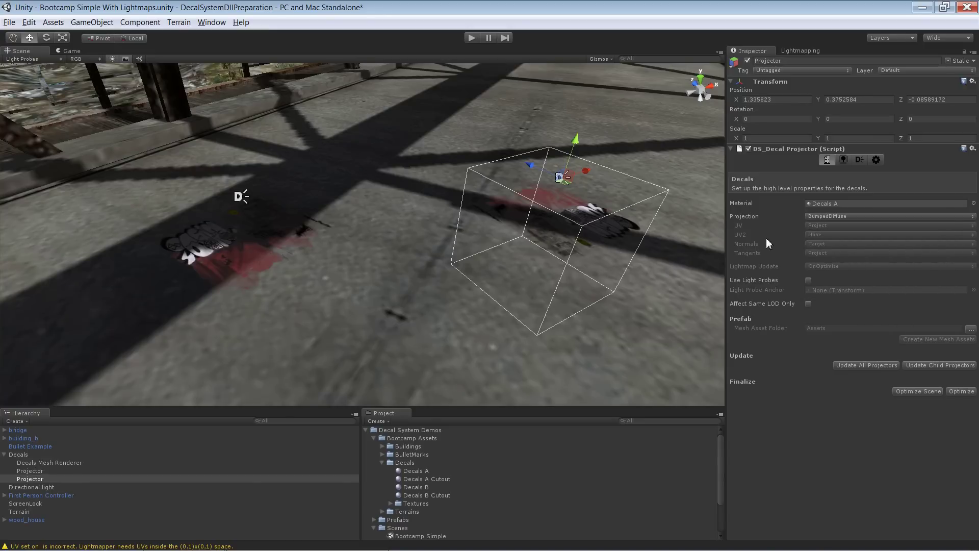
{"action": "left_click", "coordinate": [828, 215]}
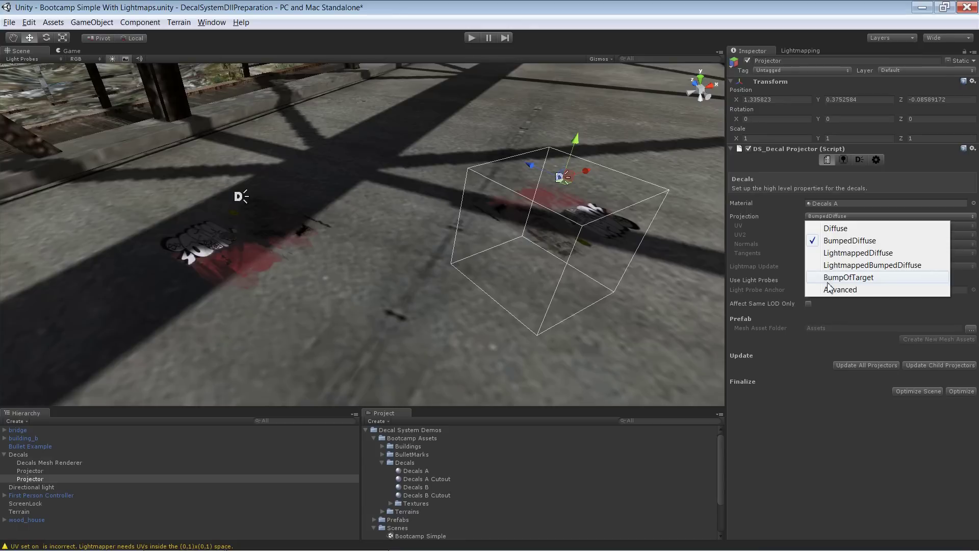
{"action": "left_click", "coordinate": [859, 278]}
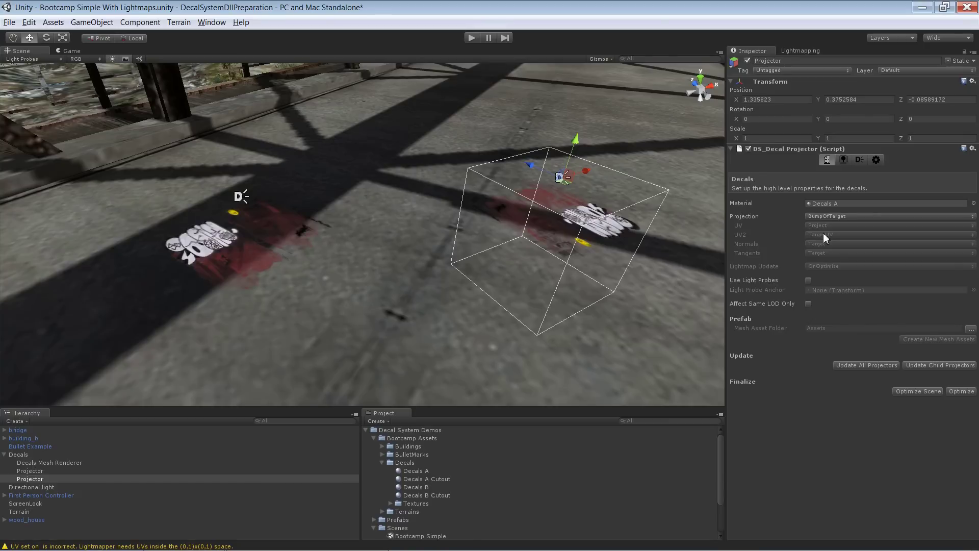
{"action": "left_click", "coordinate": [822, 217]}
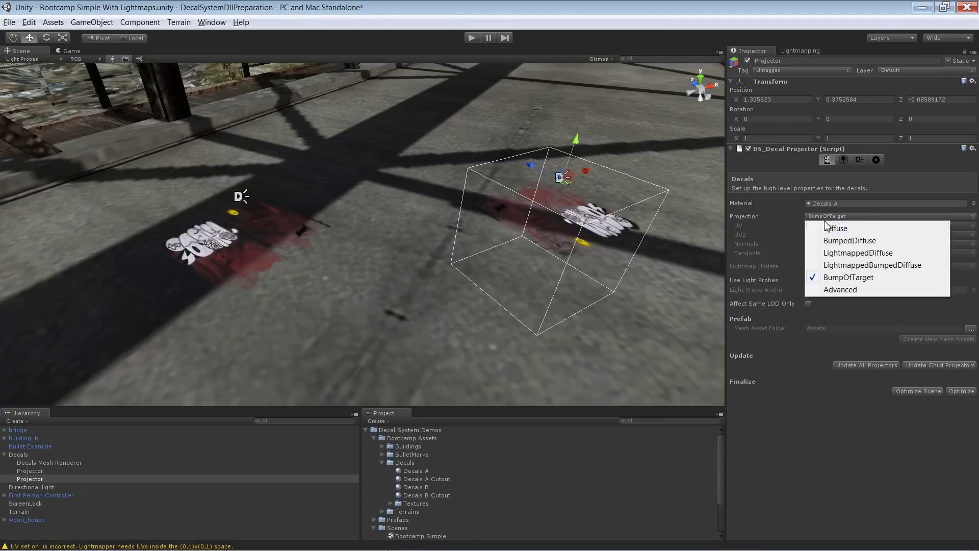
{"action": "left_click", "coordinate": [867, 230]}
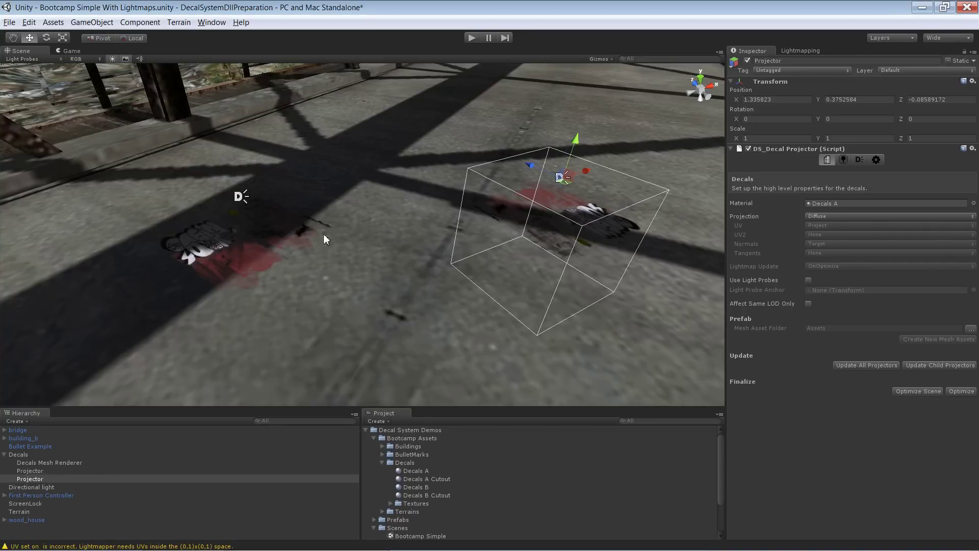
{"action": "key", "text": "q"}
{"action": "left_click_drag", "start_coordinate": [320, 277], "coordinate": [381, 278], "text": "alt"}
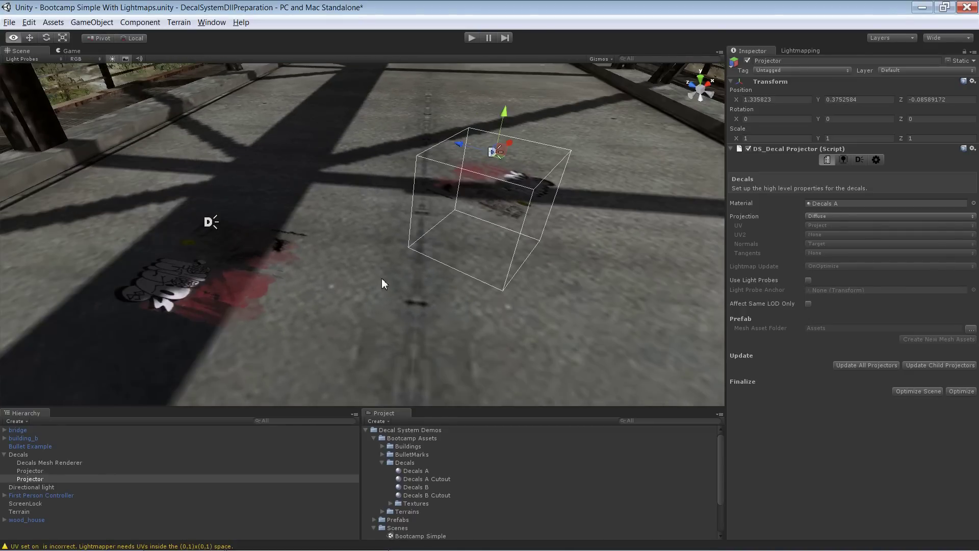
{"action": "left_click_drag", "start_coordinate": [488, 247], "coordinate": [395, 269], "text": "alt"}
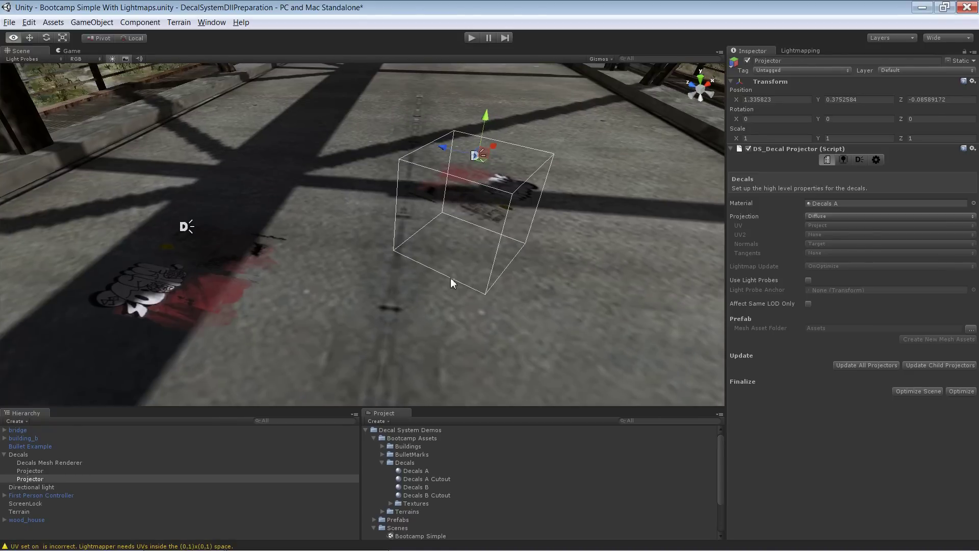
{"action": "left_click_drag", "start_coordinate": [520, 290], "coordinate": [516, 287]}
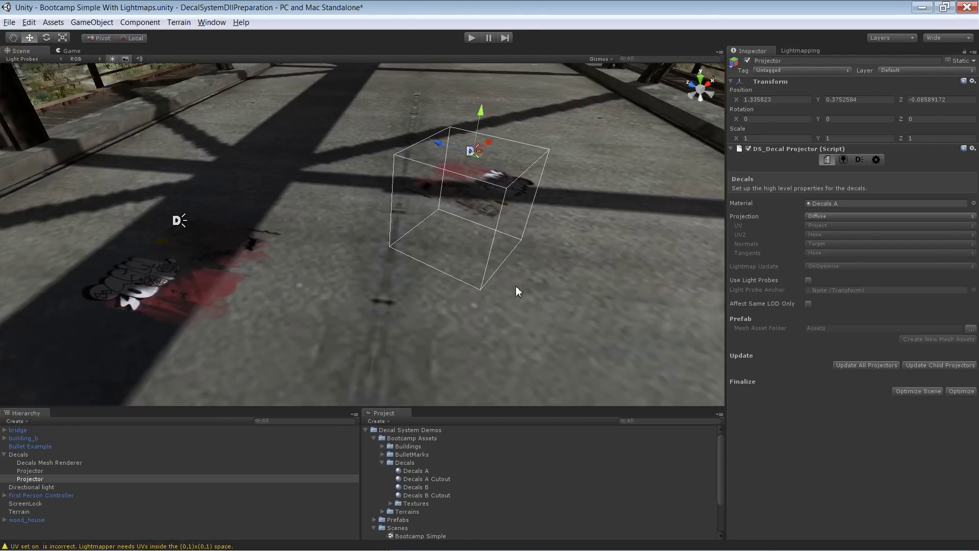